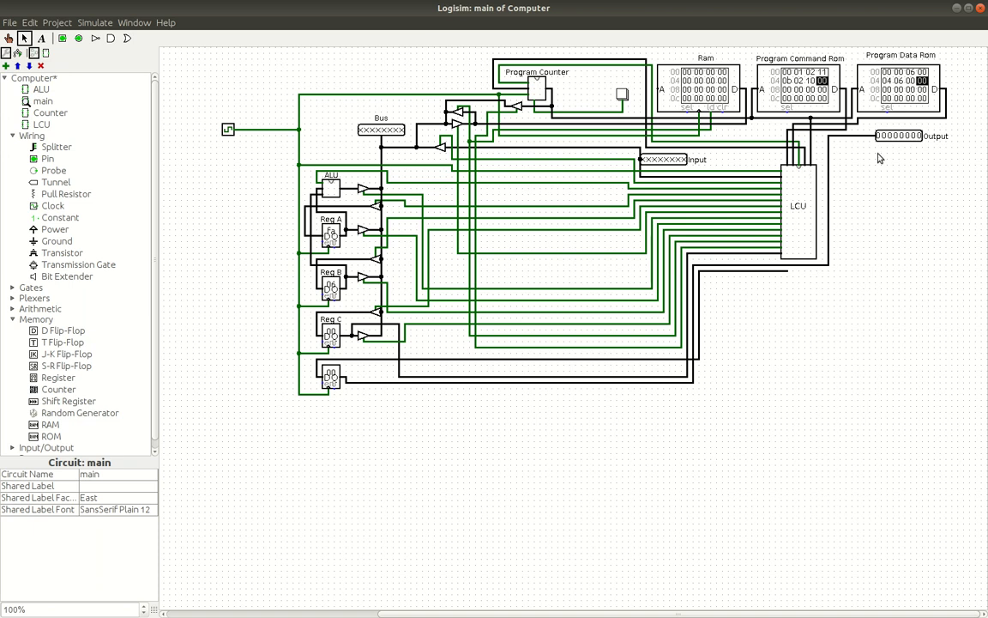
# - Move the unlabelled register under Reg C slightly downward and label it Reg D
pyautogui.click(331, 378)
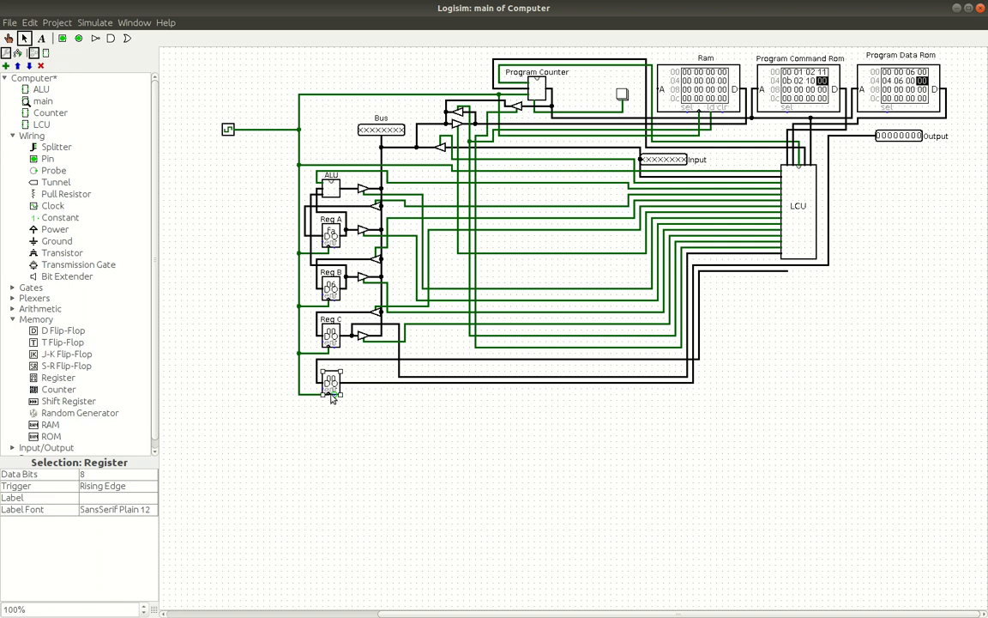
pyautogui.moveTo(328, 395)
pyautogui.mouseDown()
pyautogui.moveTo(298, 396)
pyautogui.moveTo(328, 404)
pyautogui.moveTo(328, 395)
pyautogui.mouseUp()
pyautogui.click(96, 498)
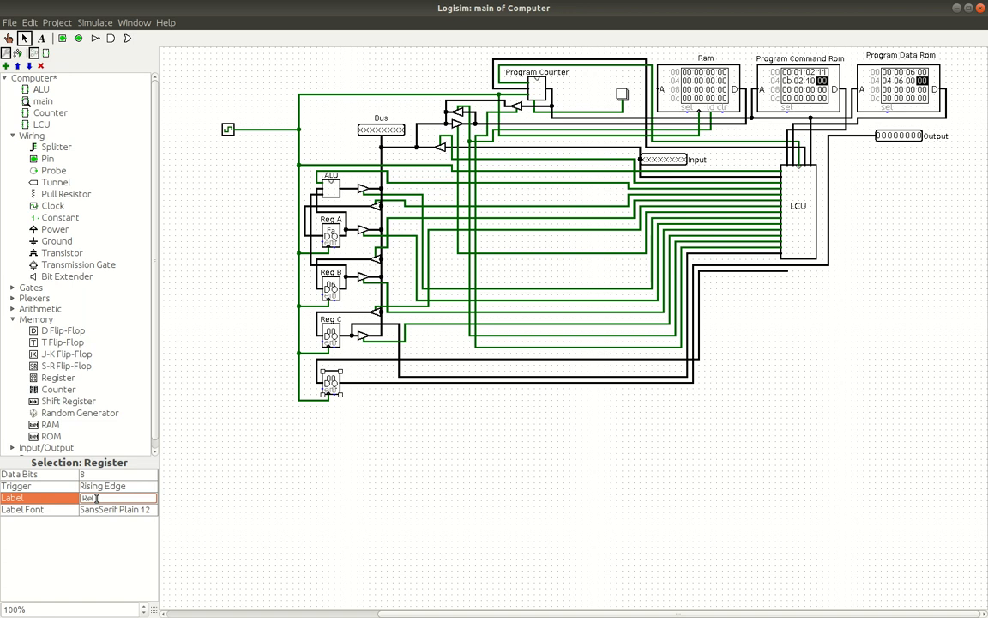
pyautogui.press('Return')
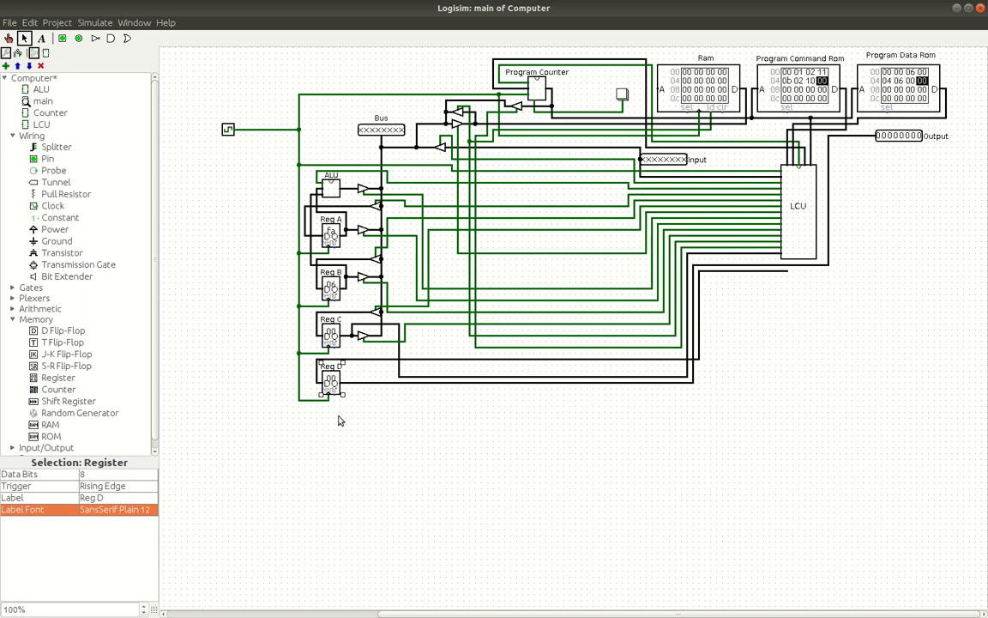
# - Switch to the text editor's opcode list and review the OutA, OutB and OutC command codes
pyautogui.click(802, 245)
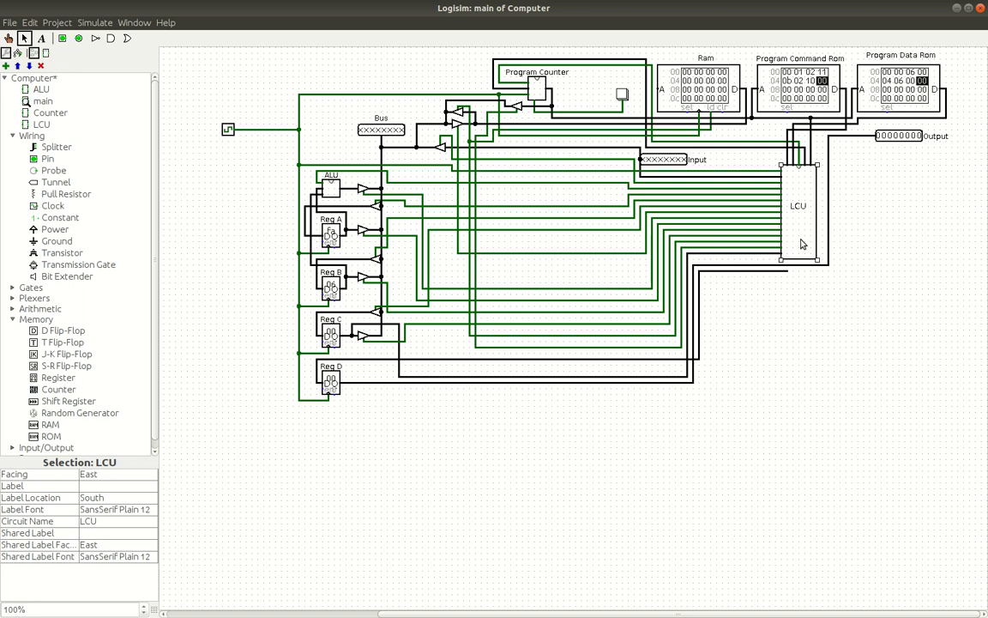
pyautogui.moveTo(0, 163); pyautogui.dragTo(538, 112)
pyautogui.tripleClick(490, 383)
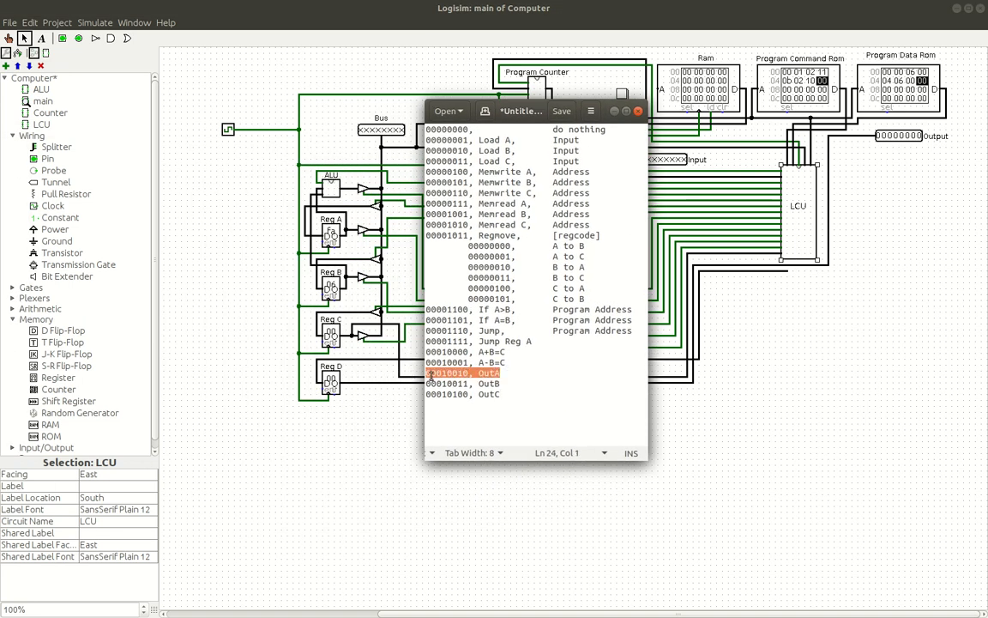
pyautogui.tripleClick(493, 395)
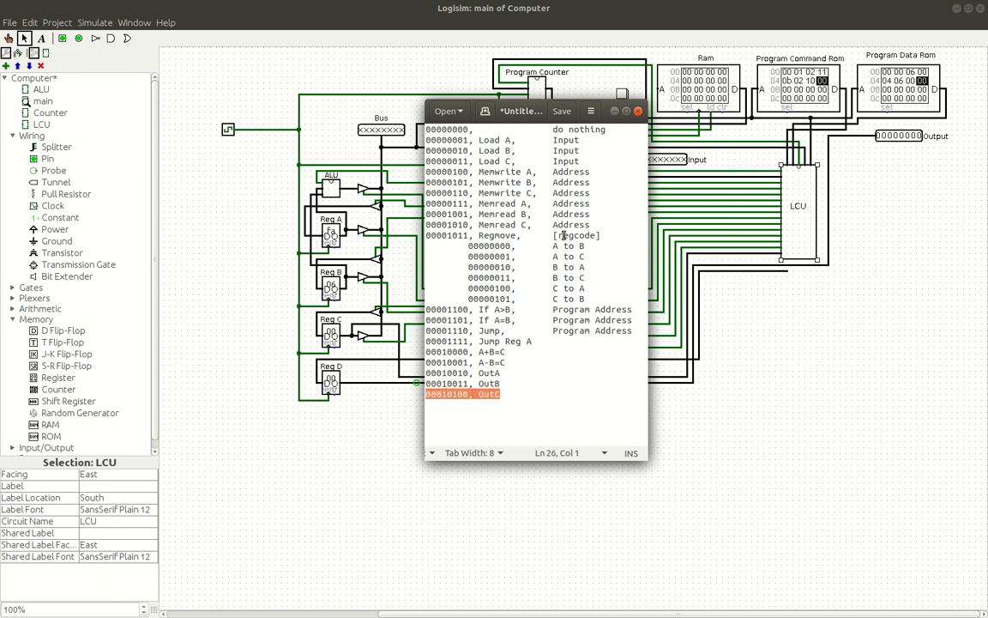
pyautogui.tripleClick(503, 374)
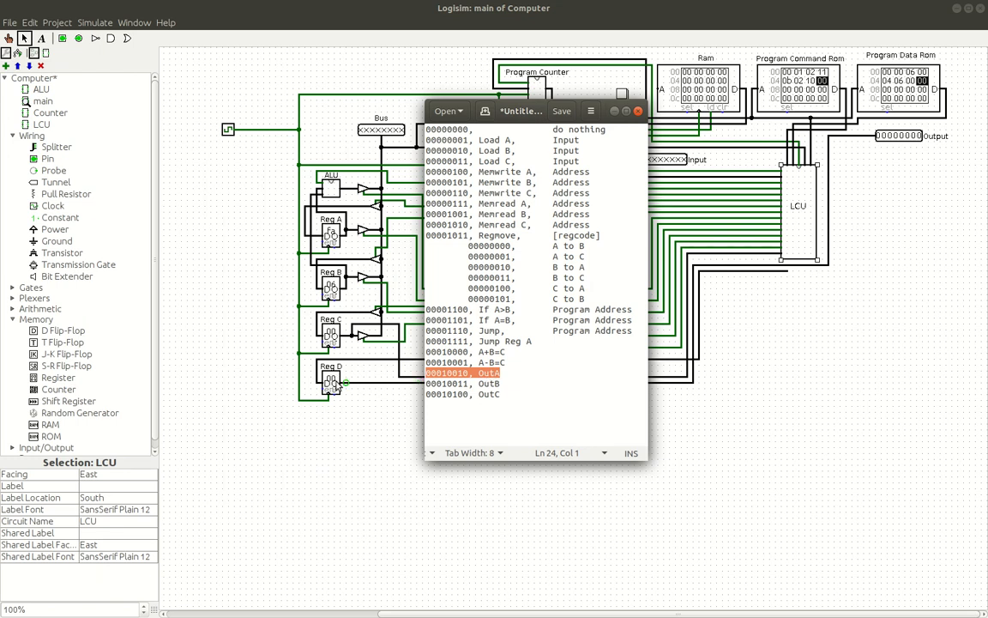
pyautogui.moveTo(469, 247); pyautogui.dragTo(594, 298)
pyautogui.moveTo(519, 375); pyautogui.dragTo(420, 384)
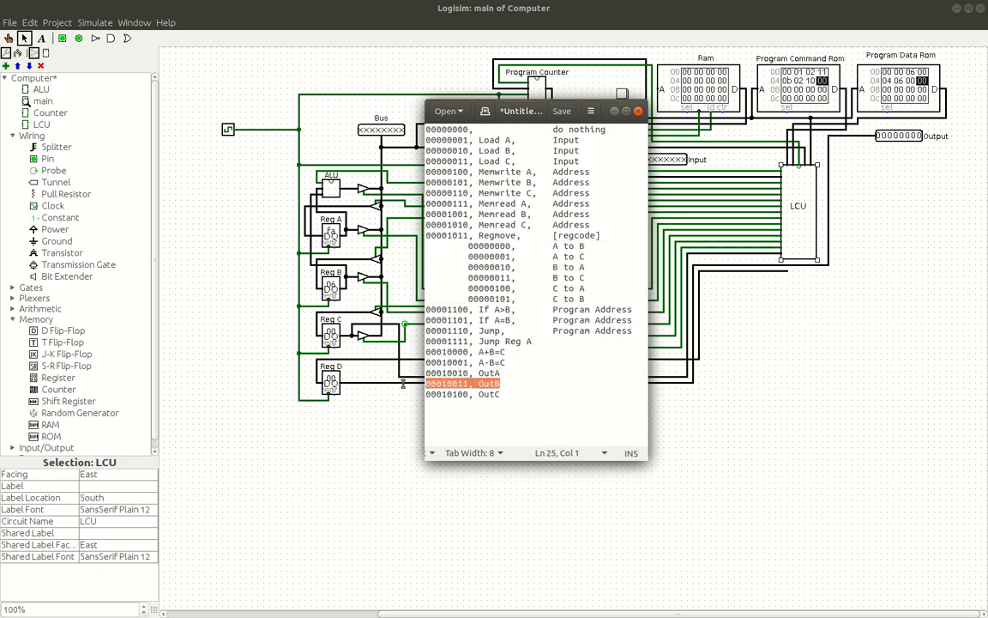
pyautogui.moveTo(510, 393); pyautogui.dragTo(426, 395)
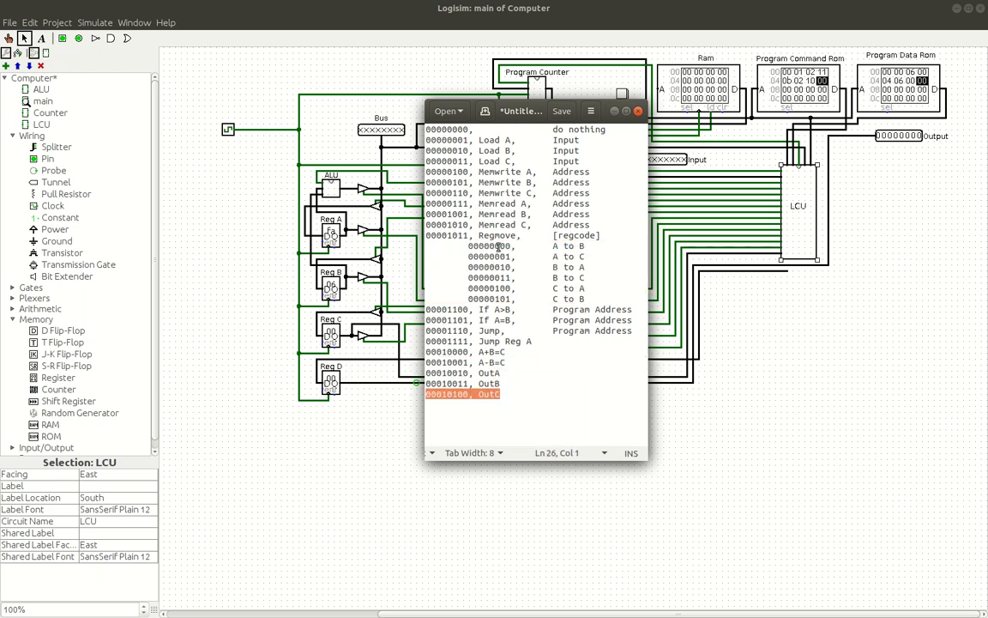
pyautogui.moveTo(515, 372); pyautogui.dragTo(426, 374)
pyautogui.moveTo(553, 383); pyautogui.dragTo(426, 385)
pyautogui.click(618, 112)
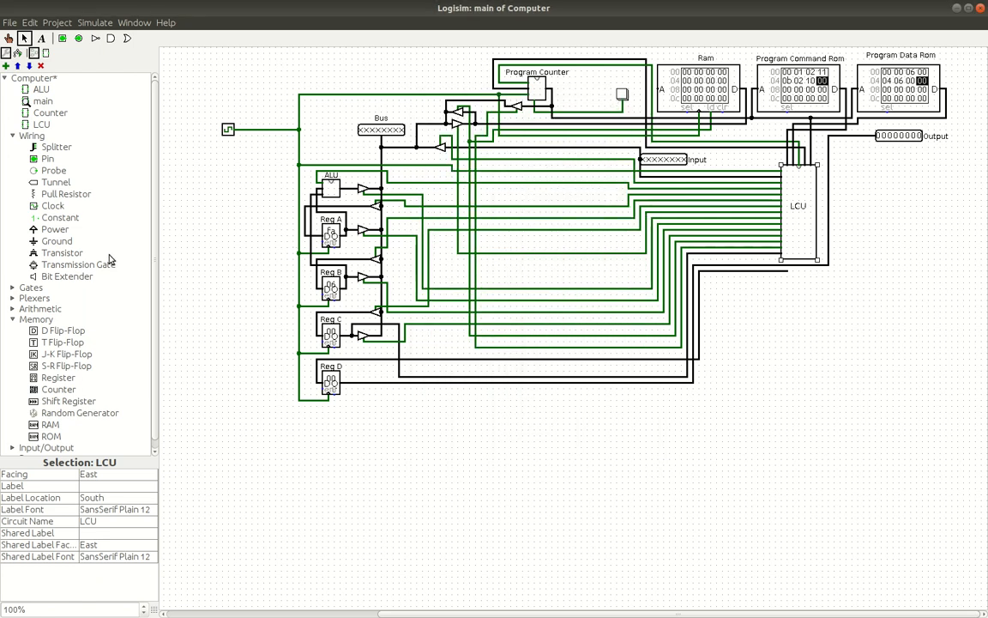
# - Open the LCU circuit and duplicate the OutA gate with its inverters twice, stacking the copies directly below it
pyautogui.click(43, 125)
pyautogui.doubleClick(43, 125)
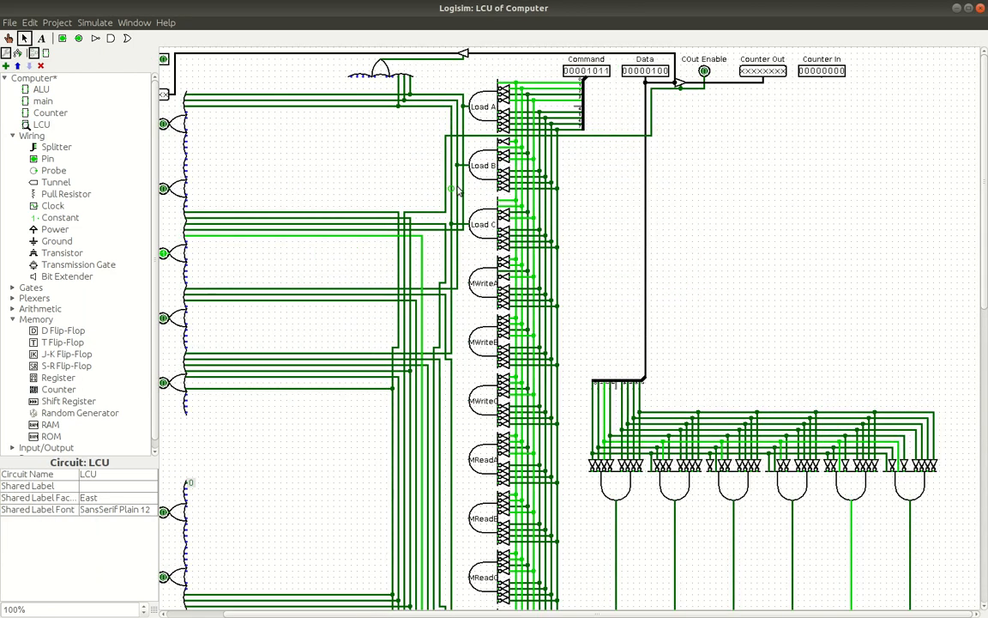
pyautogui.scroll(-5, 458, 191)
pyautogui.scroll(-8, 458, 190)
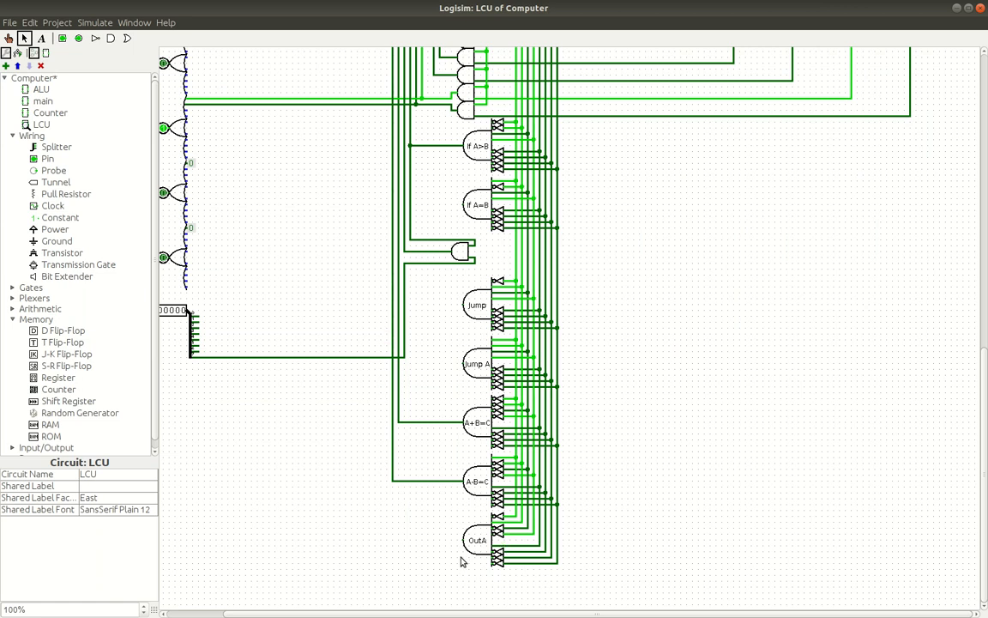
pyautogui.moveTo(441, 505); pyautogui.dragTo(508, 582)
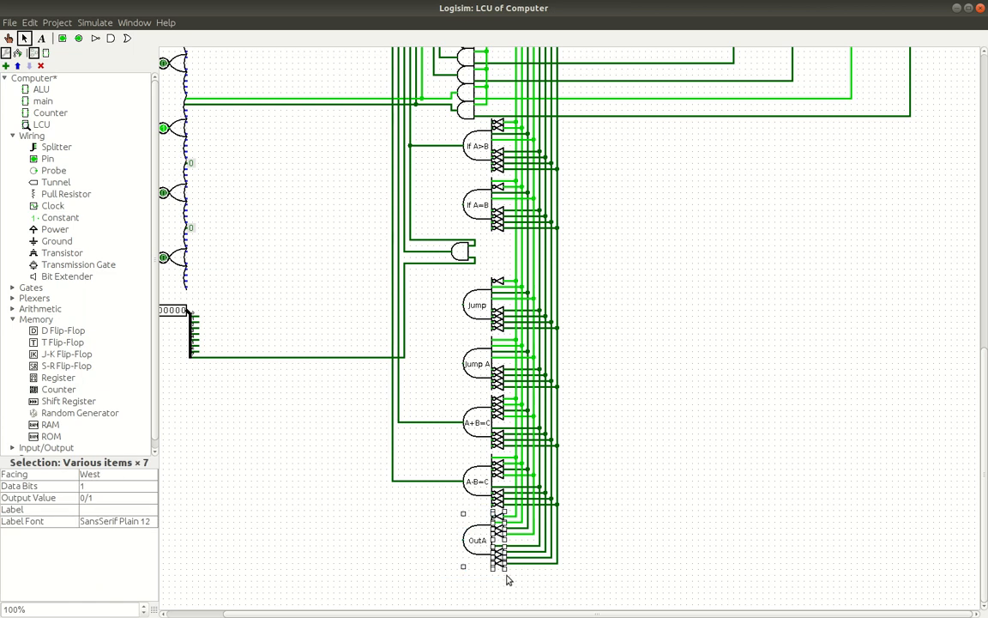
pyautogui.hotkey('ctrl', 'd')
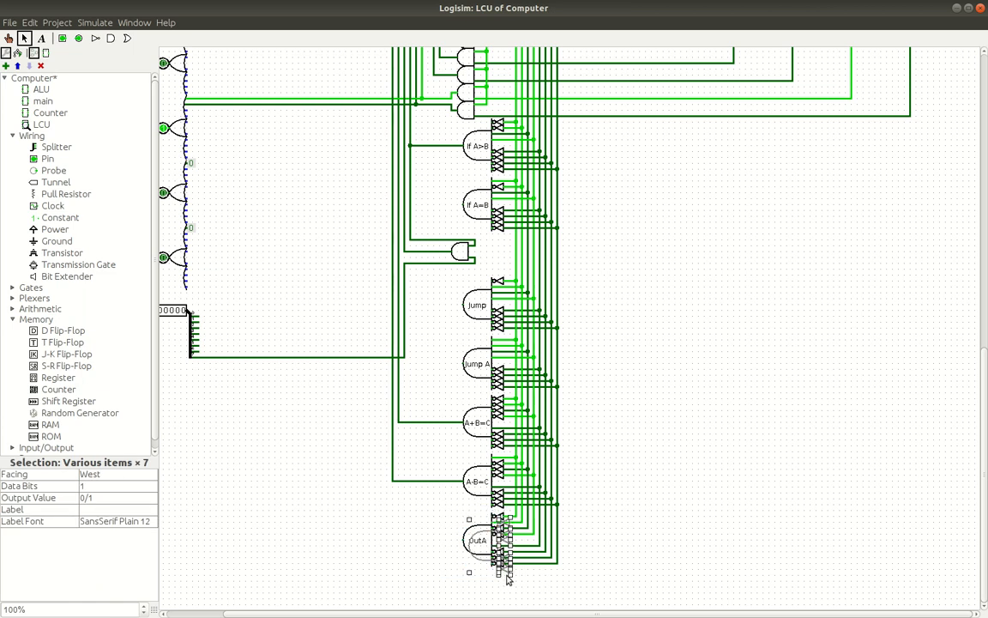
pyautogui.moveTo(477, 560); pyautogui.dragTo(468, 605)
pyautogui.scroll(-3, 469, 605)
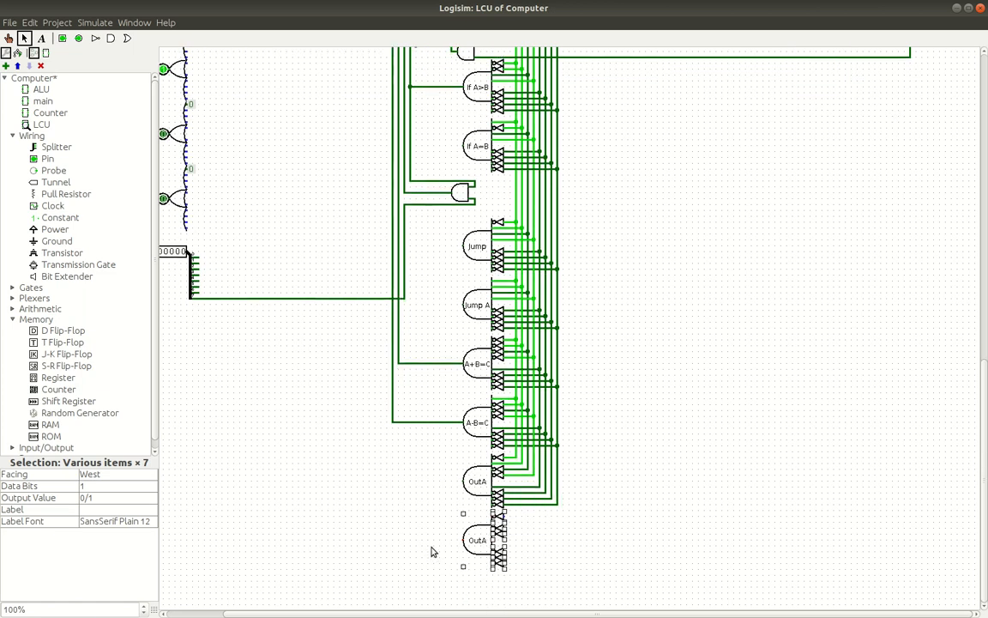
pyautogui.hotkey('ctrl', 'd')
pyautogui.moveTo(477, 553); pyautogui.dragTo(479, 612)
pyautogui.scroll(-3, 474, 592)
# - Relabel the first copied AND gate OutB and the second one OutC
pyautogui.click(482, 481)
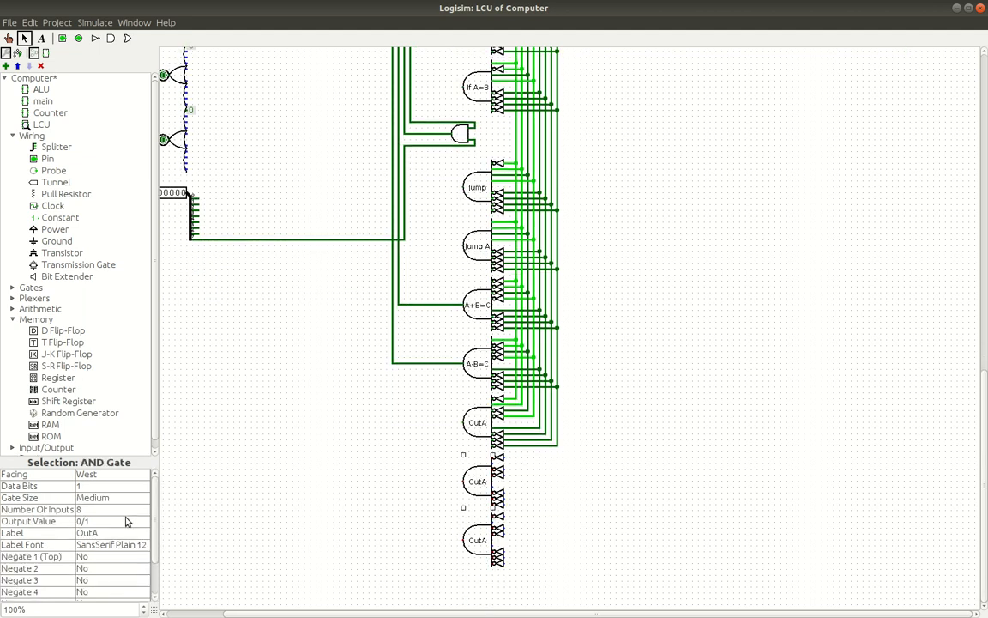
pyautogui.scroll(-2, 97, 500)
pyautogui.scroll(2, 97, 515)
pyautogui.click(120, 534)
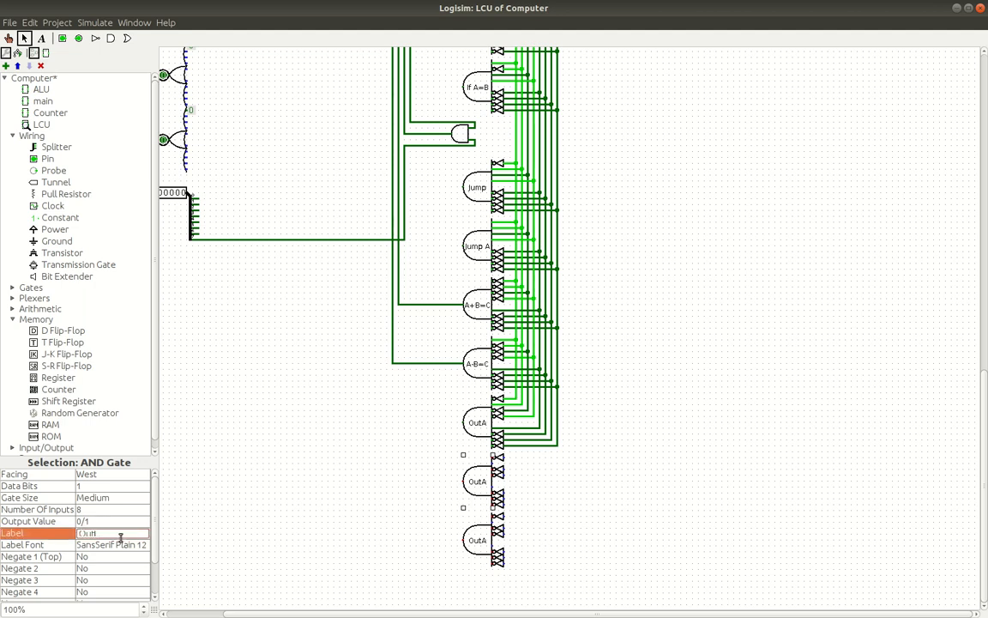
pyautogui.click(475, 546)
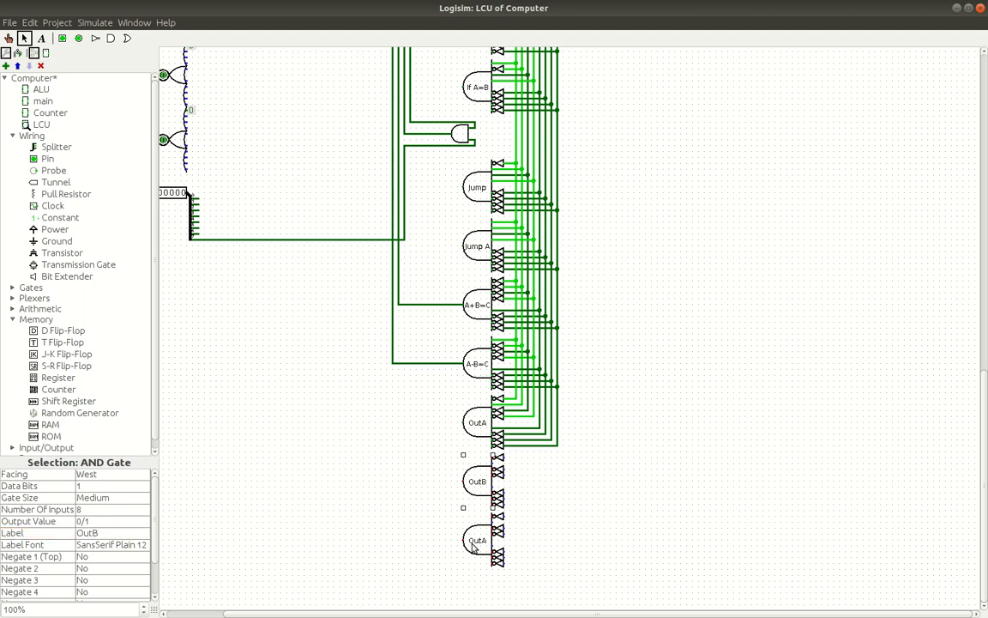
pyautogui.click(119, 532)
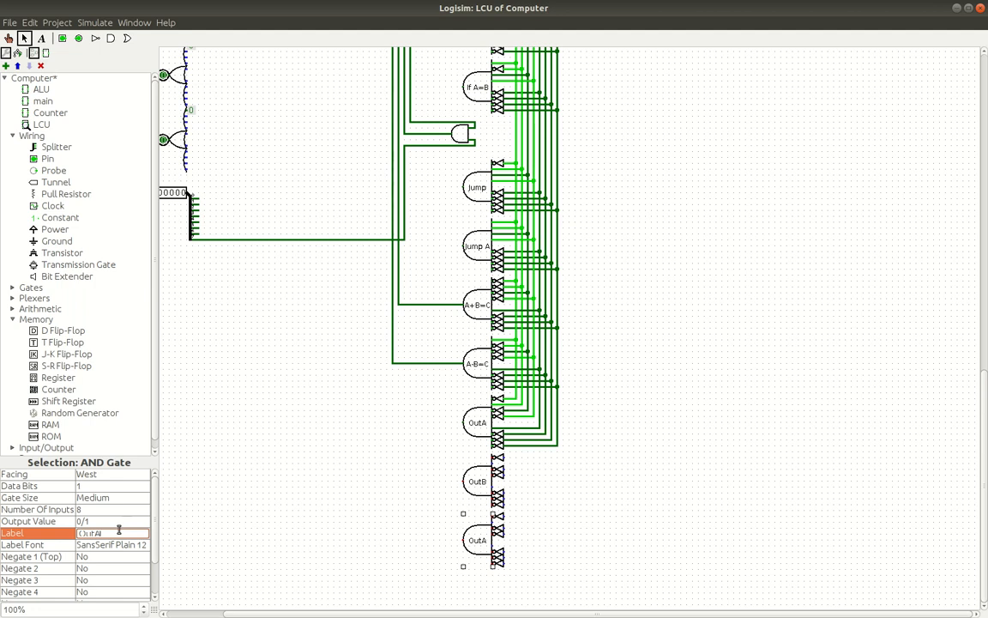
pyautogui.write('C')
pyautogui.click(217, 522)
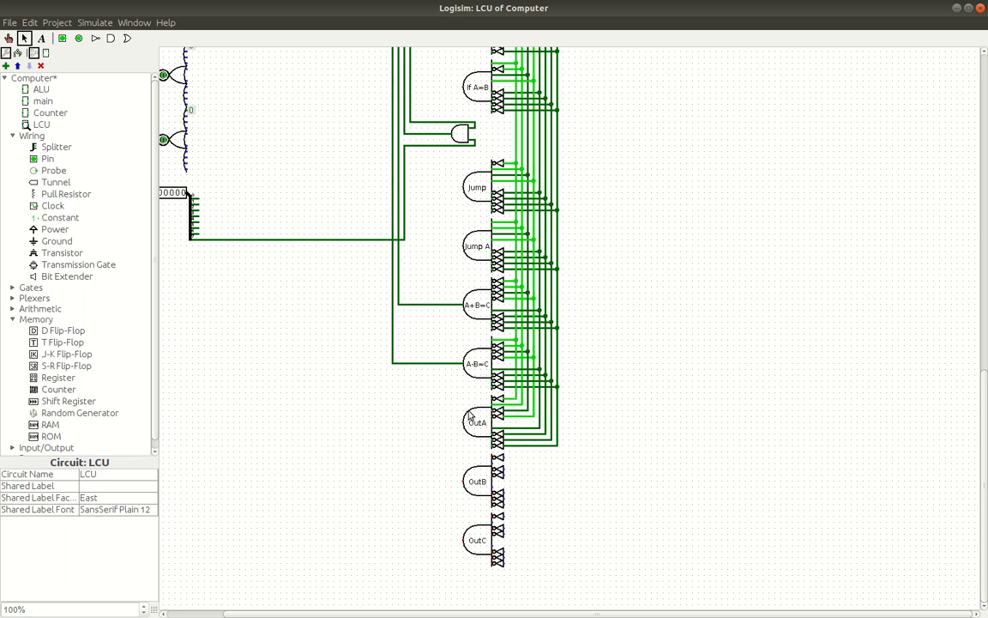
# - Consult the opcode list beside the gates and move OutC's third-input inverter up to its second input
pyautogui.hotkey('alt', 'Tab')
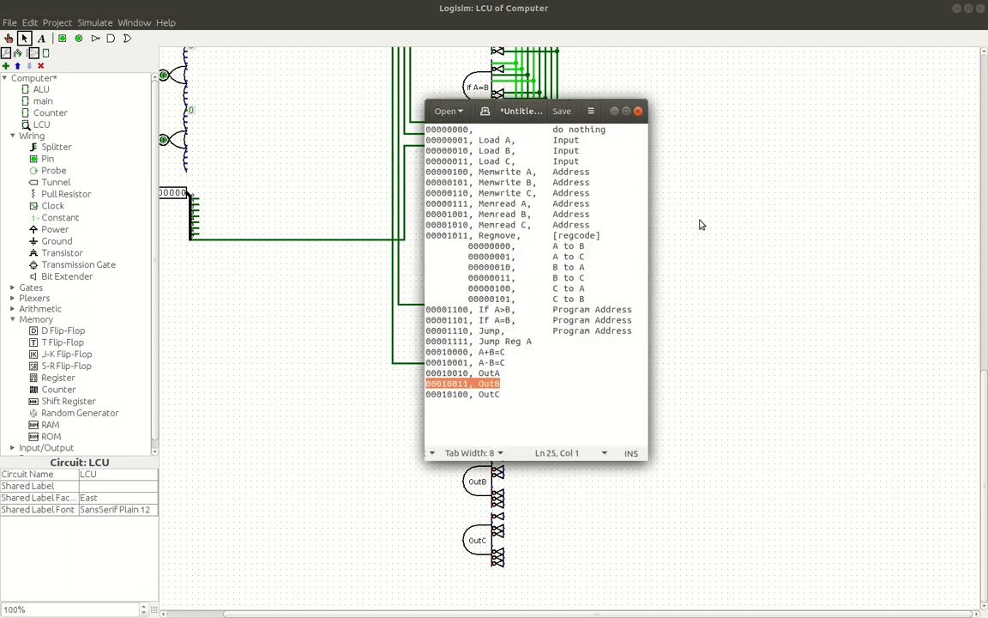
pyautogui.moveTo(517, 112); pyautogui.dragTo(735, 108)
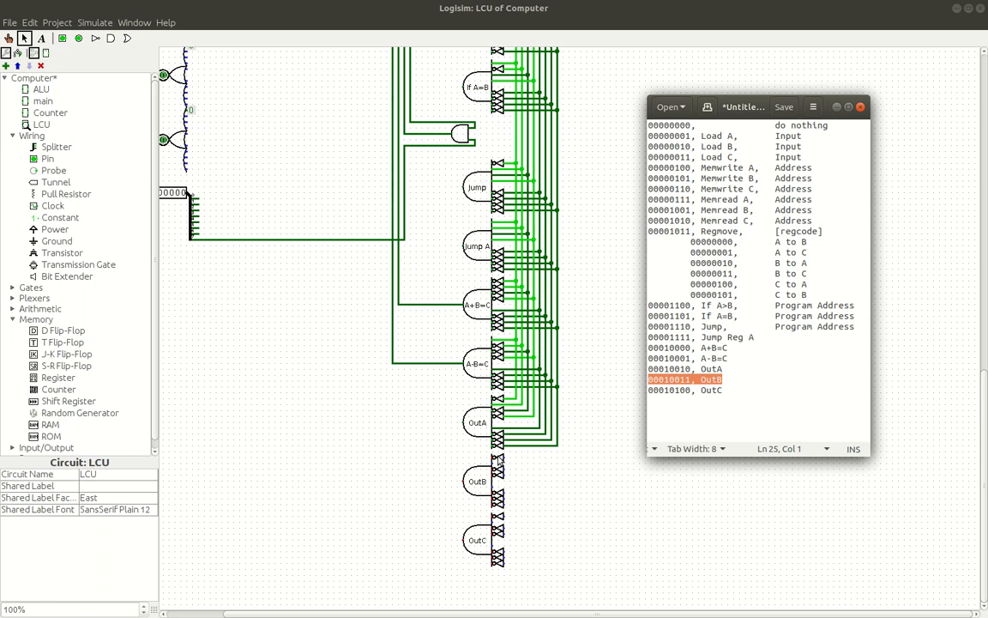
pyautogui.click(506, 527)
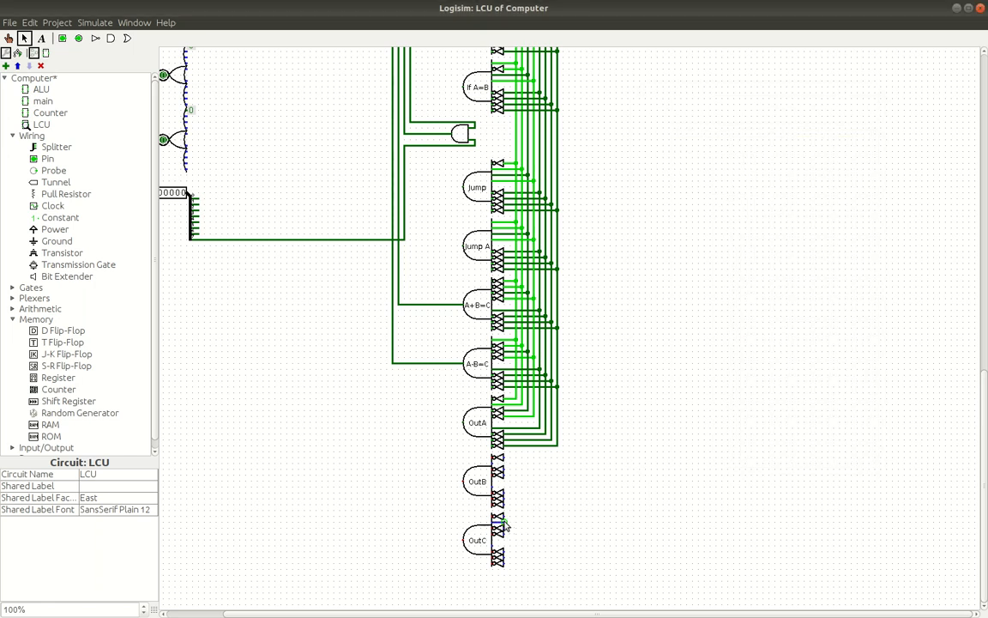
pyautogui.click(502, 529)
pyautogui.click(505, 532)
pyautogui.click(502, 529)
pyautogui.click(510, 528)
pyautogui.click(500, 526)
pyautogui.moveTo(504, 521); pyautogui.dragTo(519, 527)
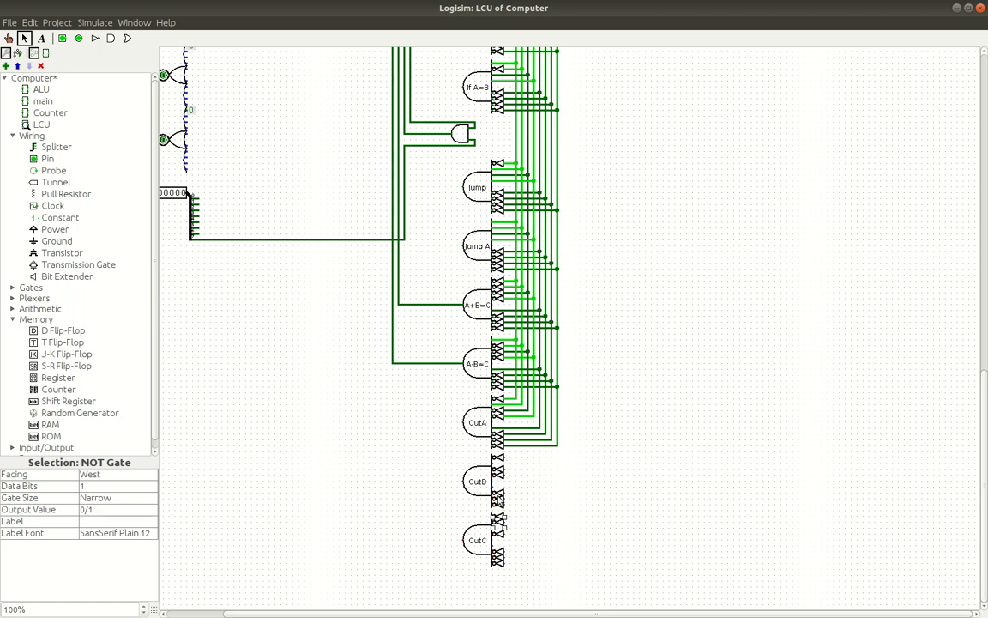
# - Delete the inverter on OutB's first input and wire OutB's inputs to the command bit lines
pyautogui.click(497, 454)
pyautogui.press('Delete')
pyautogui.moveTo(493, 456)
pyautogui.mouseDown()
pyautogui.moveTo(516, 427)
pyautogui.moveTo(517, 398)
pyautogui.moveTo(521, 457)
pyautogui.moveTo(493, 463)
pyautogui.moveTo(528, 411)
pyautogui.moveTo(522, 473)
pyautogui.moveTo(503, 476)
pyautogui.mouseUp()
pyautogui.moveTo(539, 428)
pyautogui.mouseDown()
pyautogui.moveTo(540, 476)
pyautogui.moveTo(493, 488)
pyautogui.moveTo(539, 480)
pyautogui.moveTo(505, 494)
pyautogui.mouseUp()
pyautogui.moveTo(552, 440); pyautogui.dragTo(507, 504)
# - Extend the command bit lines down and wire them to OutC's inputs
pyautogui.moveTo(557, 444); pyautogui.dragTo(503, 522)
pyautogui.moveTo(527, 469)
pyautogui.mouseDown()
pyautogui.moveTo(517, 528)
pyautogui.moveTo(493, 527)
pyautogui.moveTo(523, 535)
pyautogui.moveTo(504, 533)
pyautogui.mouseUp()
pyautogui.moveTo(540, 487)
pyautogui.mouseDown()
pyautogui.moveTo(532, 550)
pyautogui.moveTo(492, 545)
pyautogui.mouseUp()
pyautogui.moveTo(545, 495)
pyautogui.mouseDown()
pyautogui.moveTo(540, 549)
pyautogui.moveTo(497, 556)
pyautogui.mouseUp()
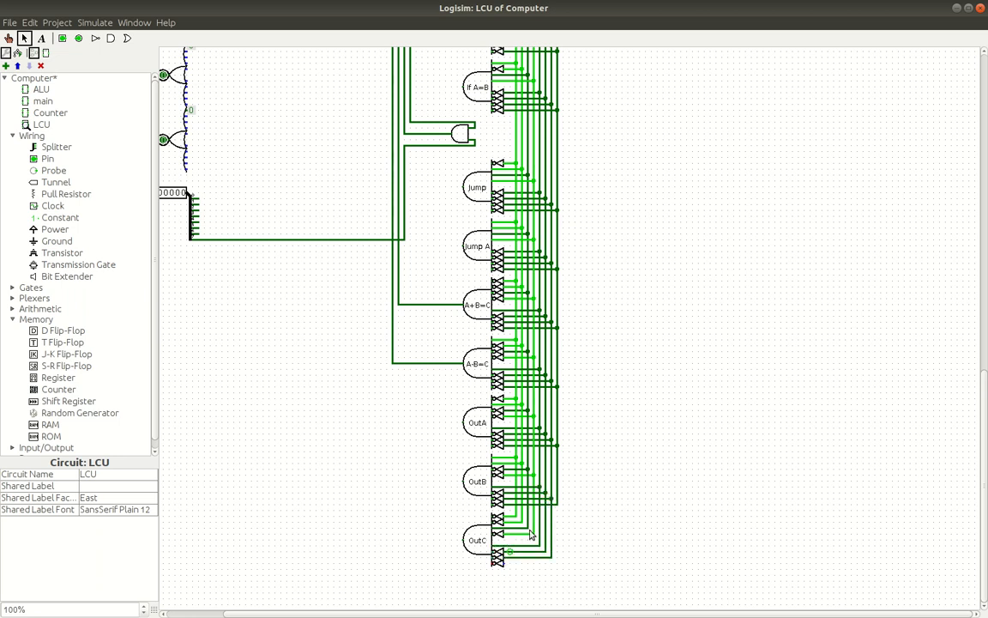
pyautogui.moveTo(557, 504)
pyautogui.mouseDown()
pyautogui.moveTo(515, 563)
pyautogui.moveTo(503, 563)
pyautogui.mouseUp()
# - Place an output pin below the Reg C in pin, set it to 8 data bits facing East, and align it with that pin
pyautogui.scroll(1, 390, 486)
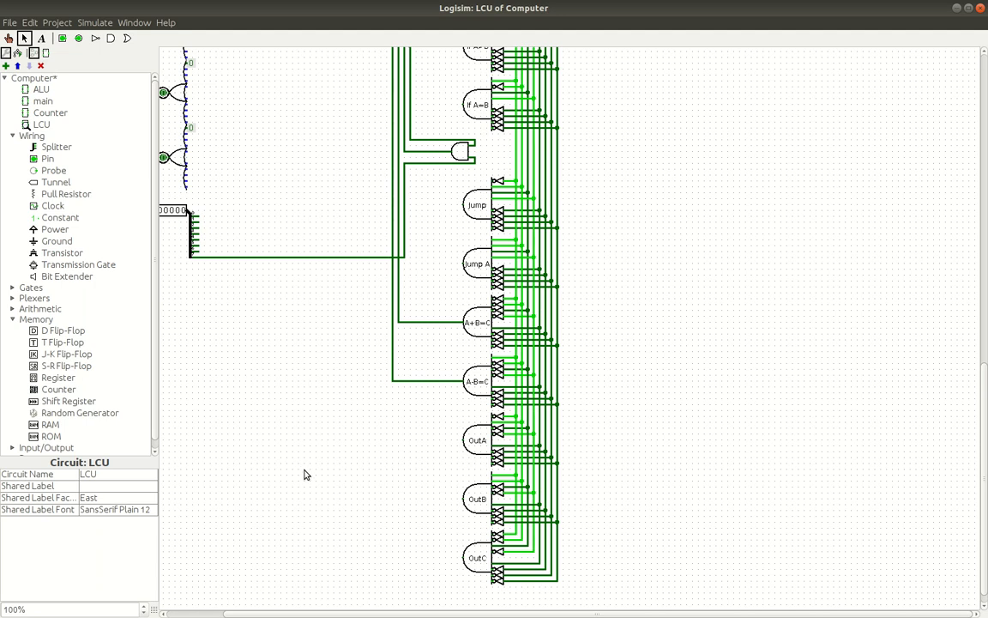
pyautogui.hscroll(-2, 304, 474)
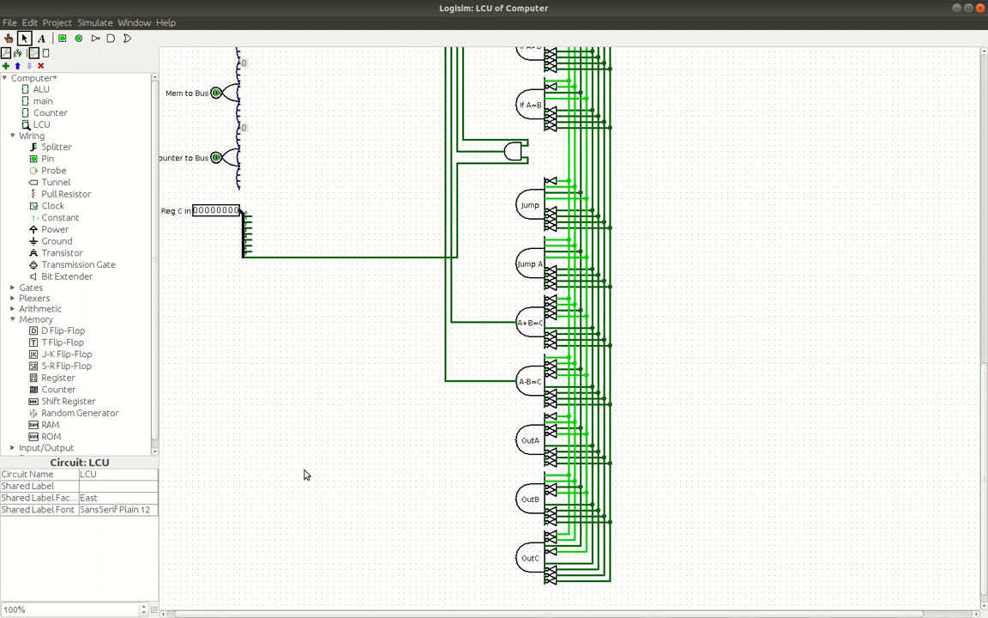
pyautogui.hscroll(-1, 304, 474)
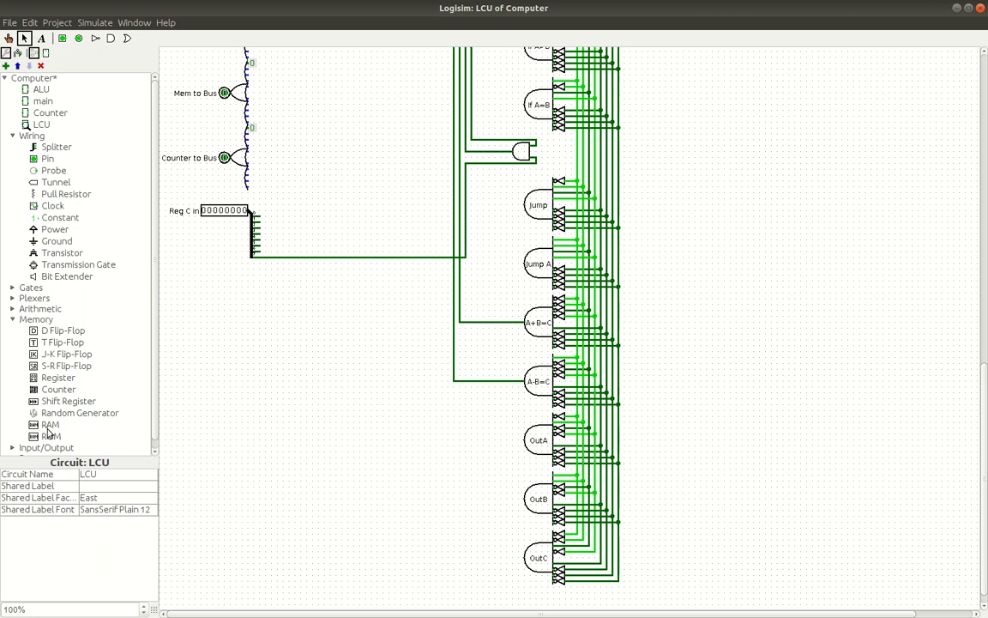
pyautogui.click(62, 39)
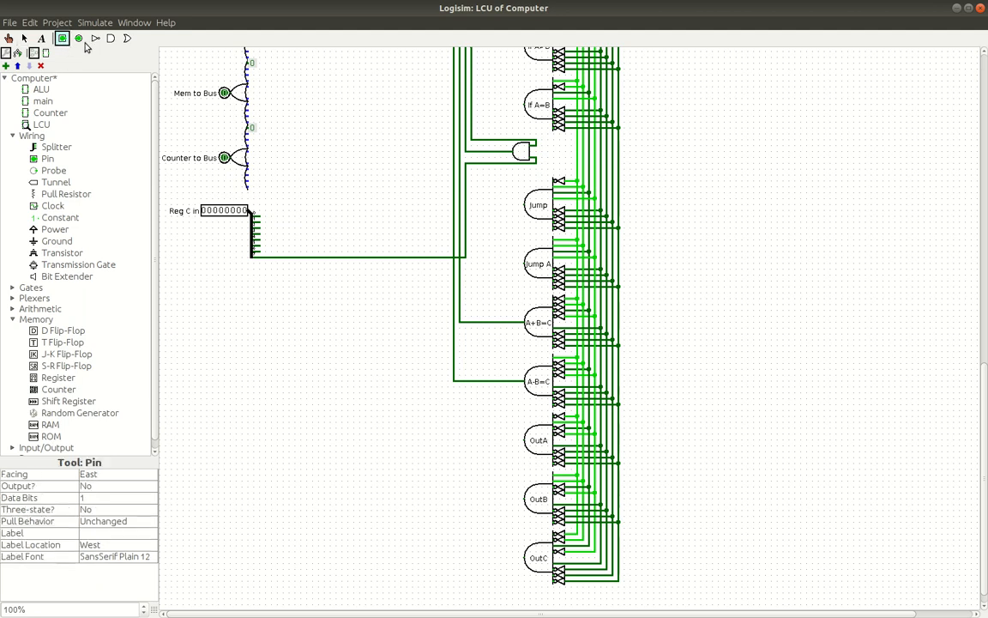
pyautogui.click(78, 39)
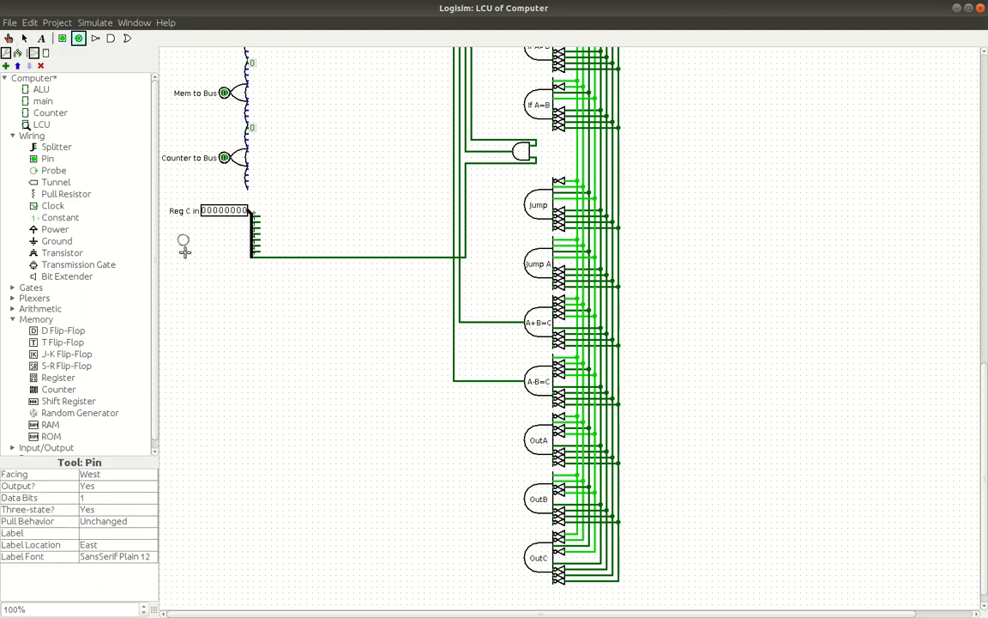
pyautogui.click(226, 280)
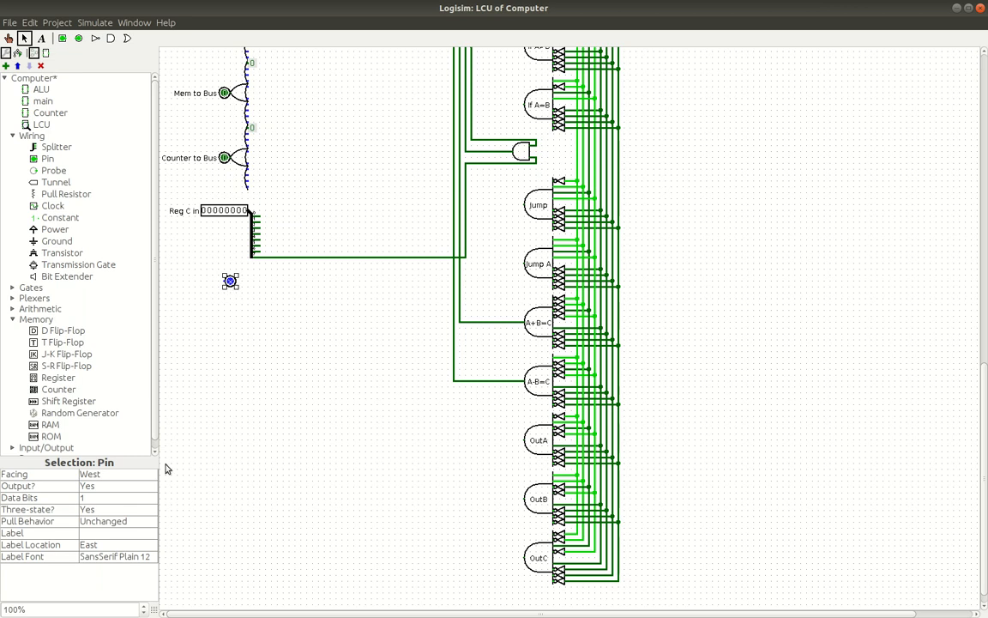
pyautogui.click(96, 497)
pyautogui.click(106, 484)
pyautogui.press('Right')
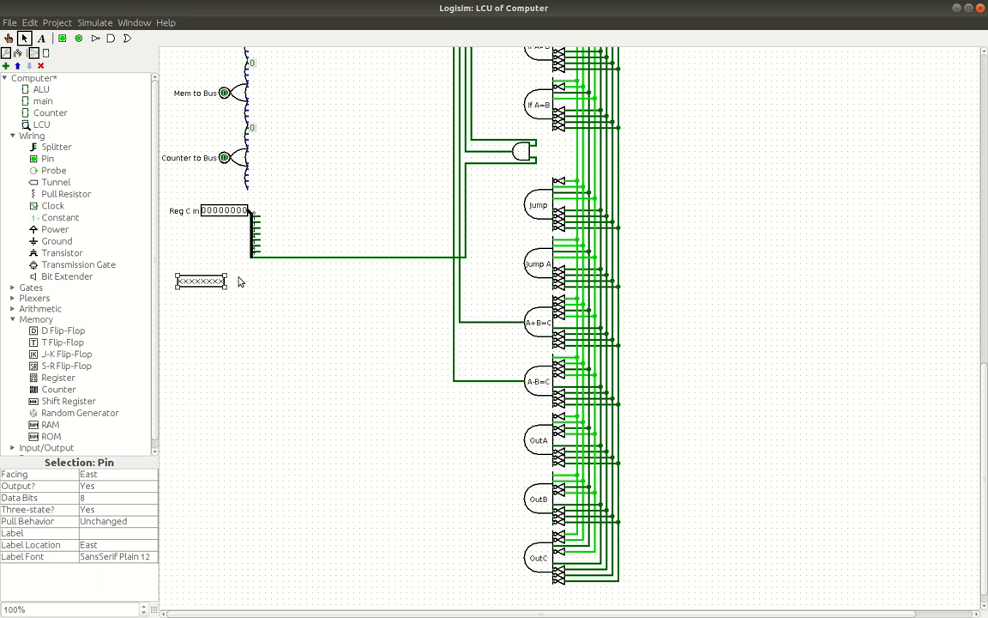
pyautogui.moveTo(196, 283); pyautogui.dragTo(216, 283)
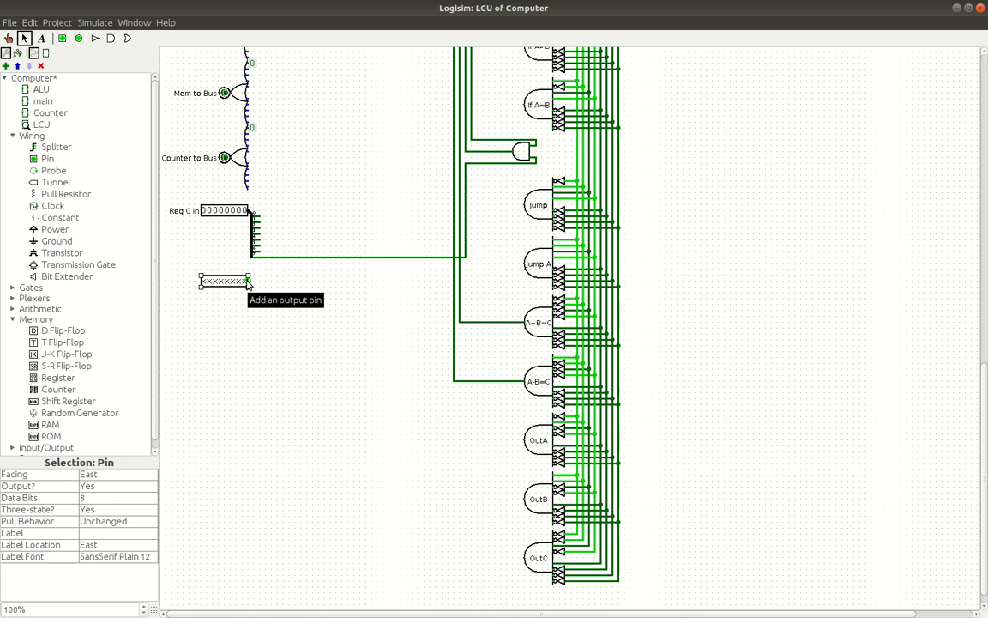
pyautogui.scroll(10, 249, 283)
pyautogui.scroll(12, 249, 283)
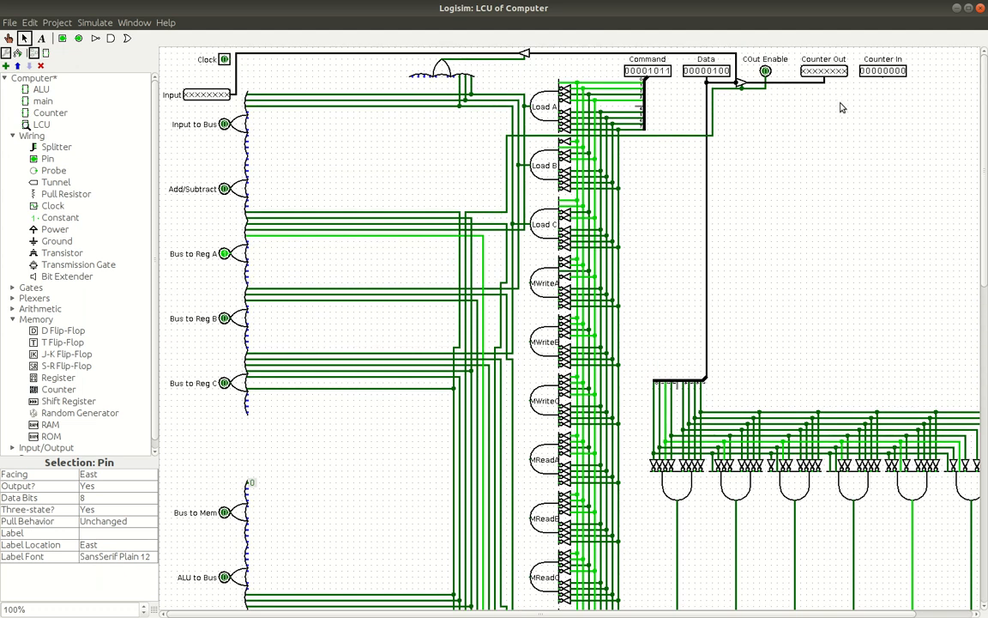
pyautogui.scroll(-2, 409, 288)
pyautogui.scroll(-12, 408, 288)
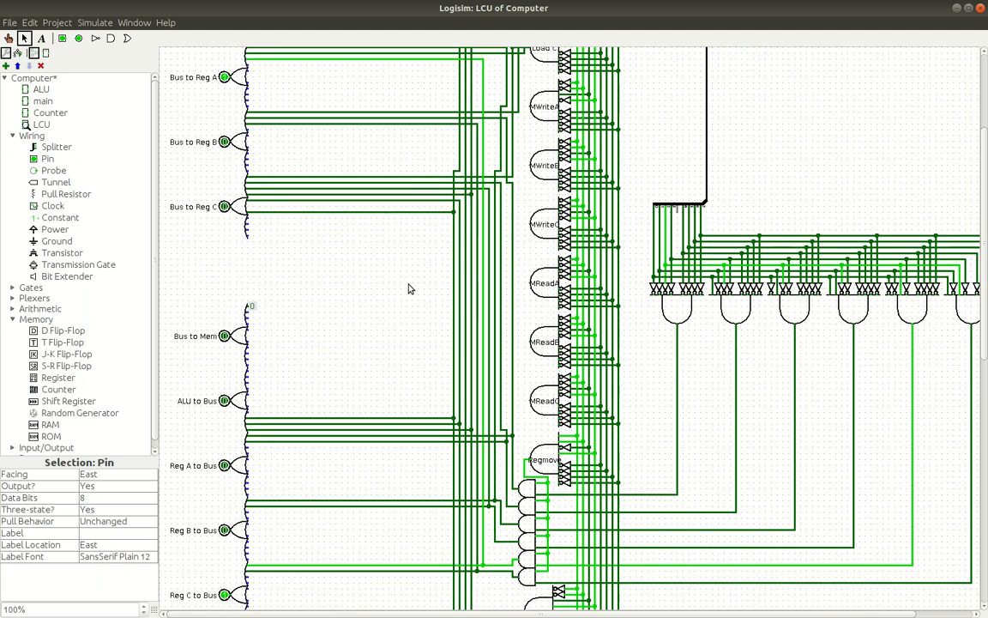
# - In the main circuit, run a wire from the bus to the LCU's lower corner and reroute Reg D's output wire beneath the LCU to Output
pyautogui.scroll(-3, 409, 288)
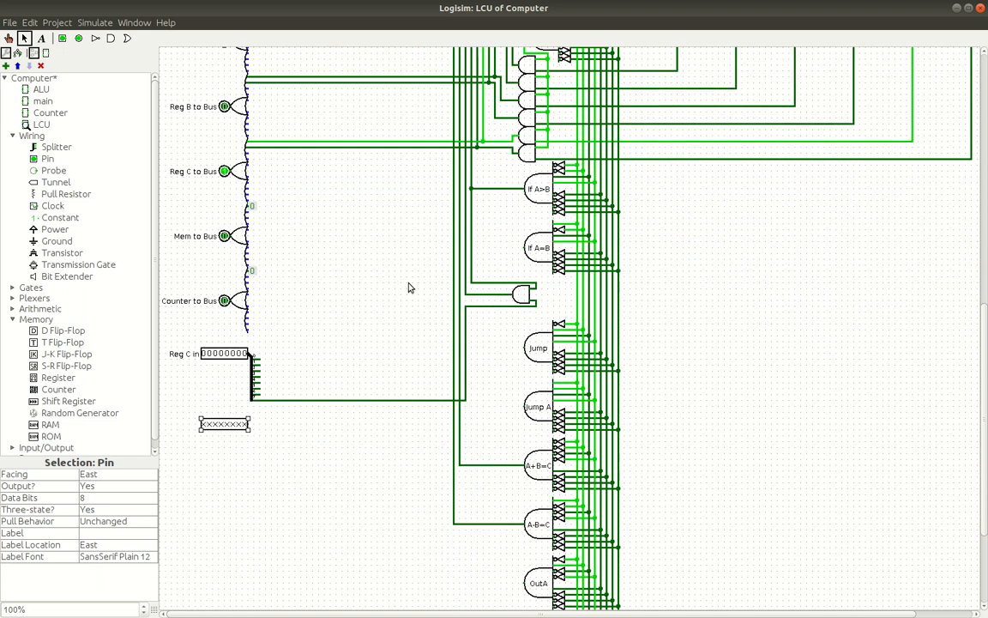
pyautogui.doubleClick(41, 103)
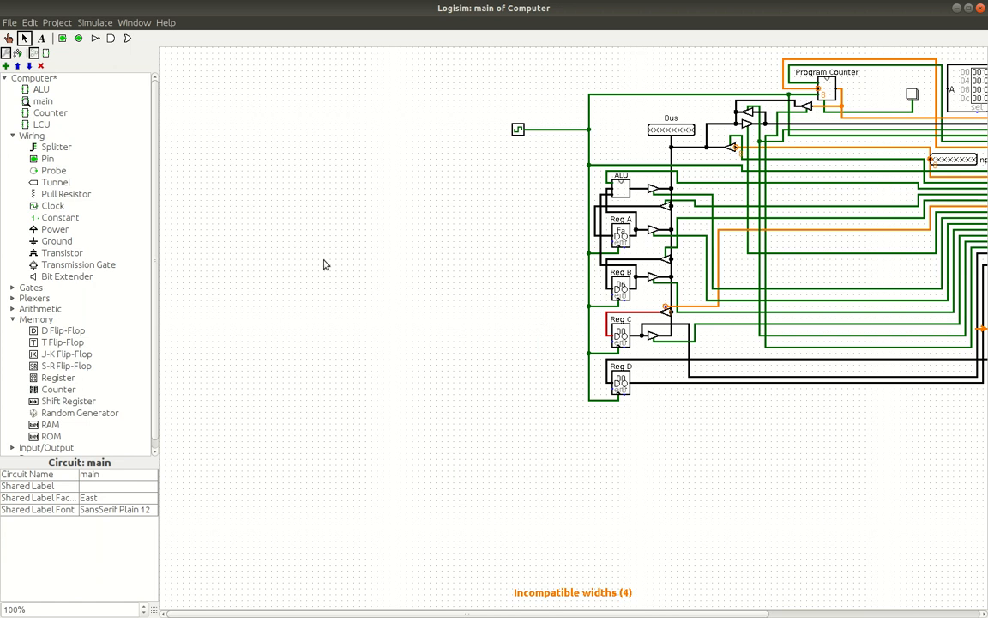
pyautogui.hscroll(5, 324, 266)
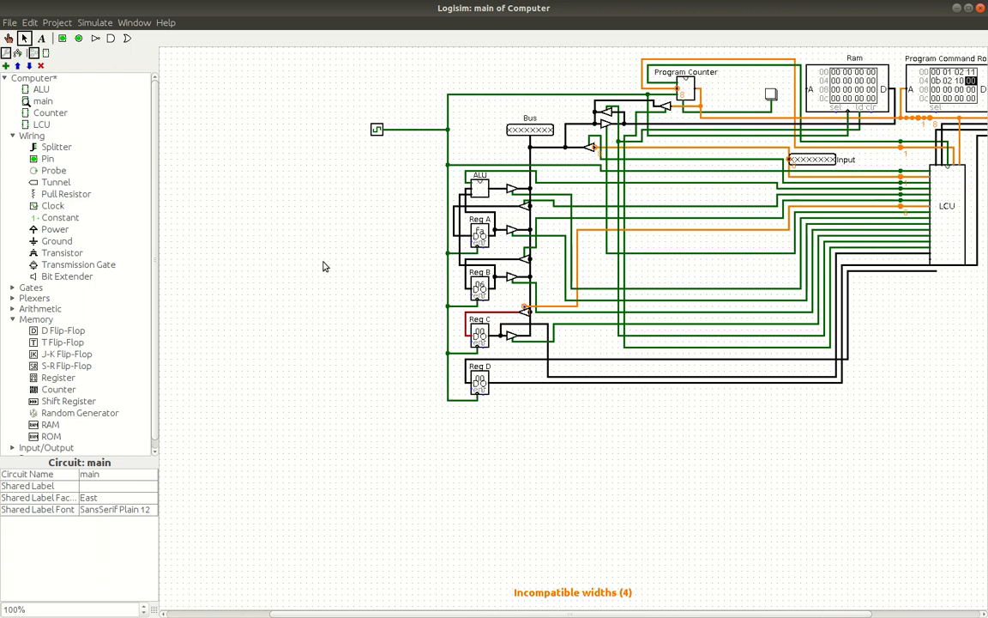
pyautogui.hscroll(6, 324, 266)
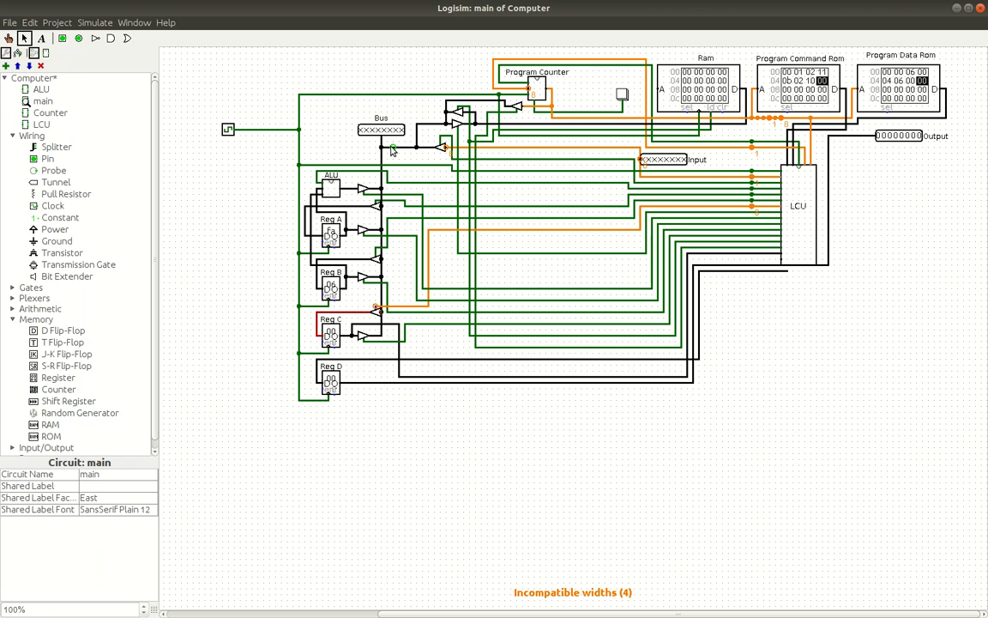
pyautogui.click(782, 265)
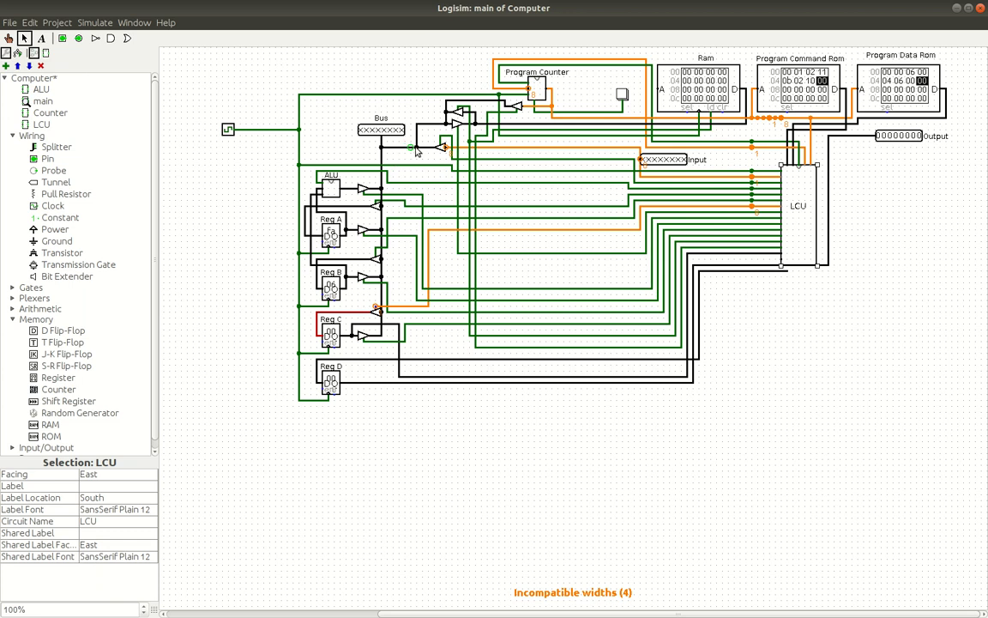
pyautogui.moveTo(430, 152); pyautogui.dragTo(775, 284)
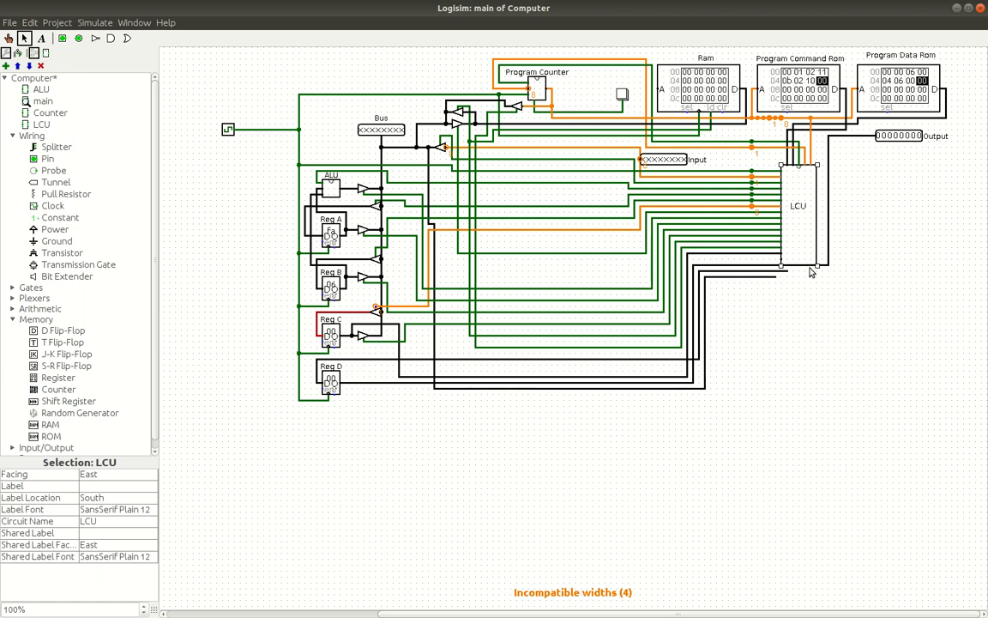
pyautogui.moveTo(829, 265); pyautogui.dragTo(770, 271)
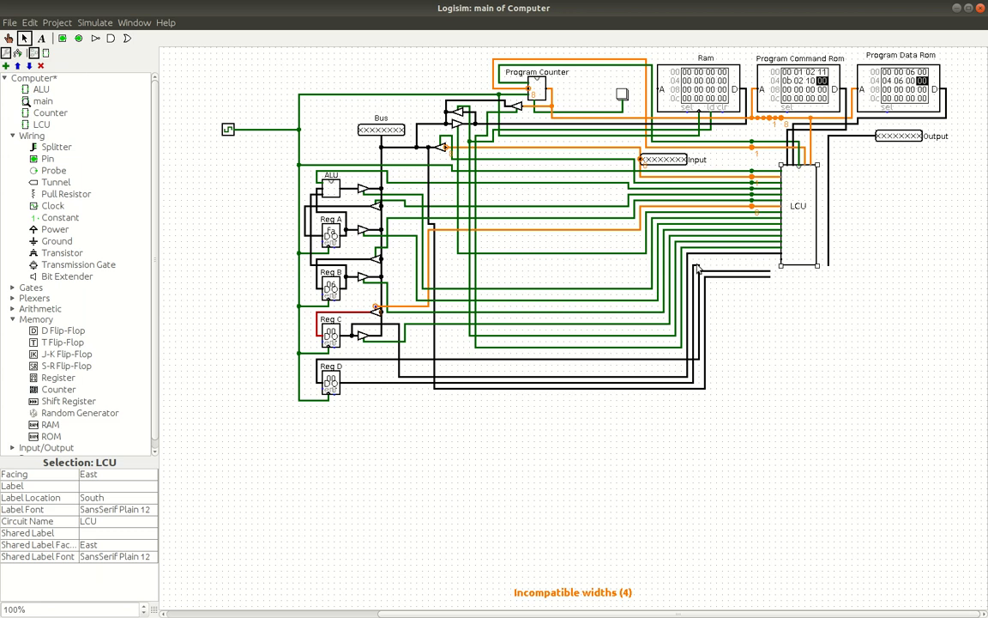
pyautogui.moveTo(705, 300); pyautogui.dragTo(828, 267)
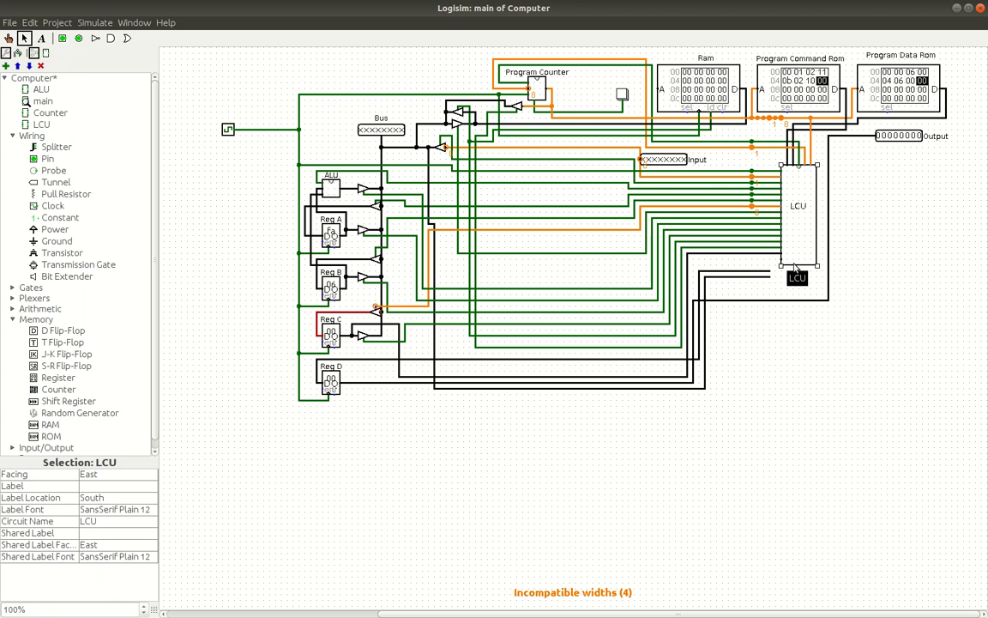
# - In the LCU circuit, place a new input pin in the empty area beside the OutB gate
pyautogui.doubleClick(43, 125)
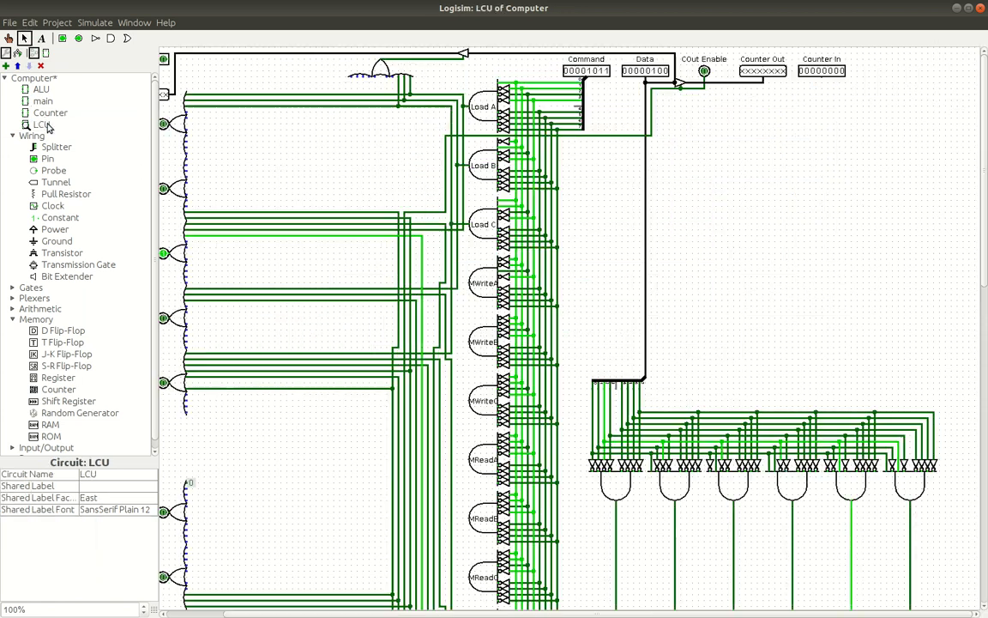
pyautogui.scroll(-10, 496, 254)
pyautogui.scroll(-10, 496, 254)
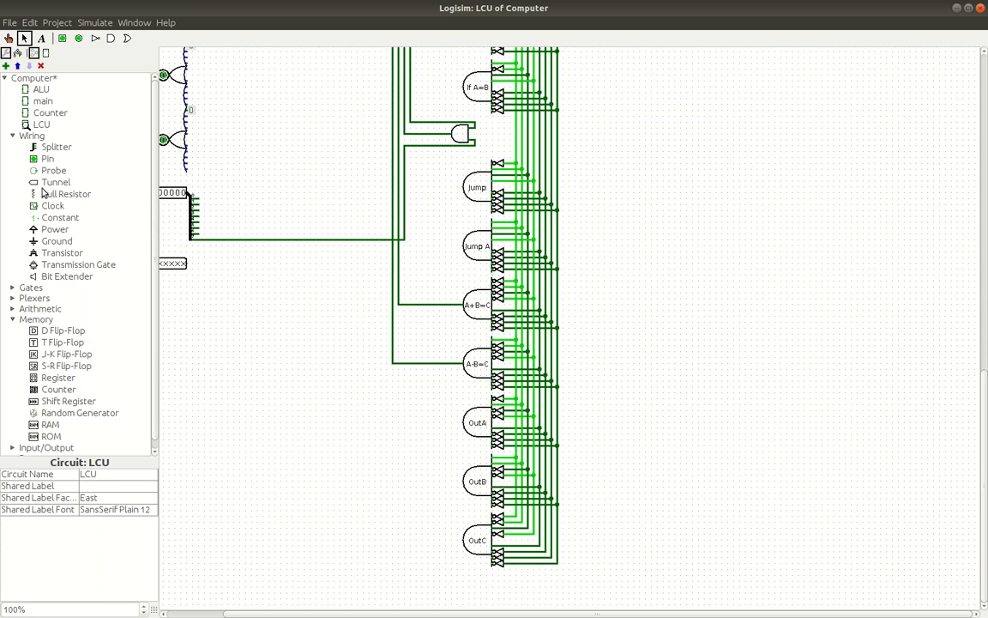
pyautogui.click(62, 39)
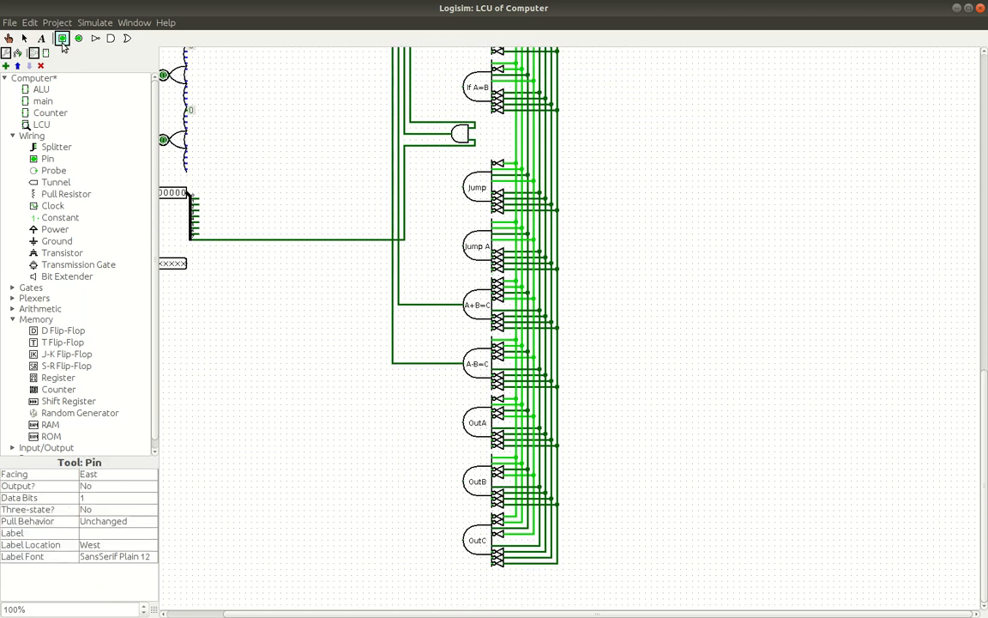
pyautogui.click(234, 486)
pyautogui.moveTo(228, 480); pyautogui.dragTo(234, 485)
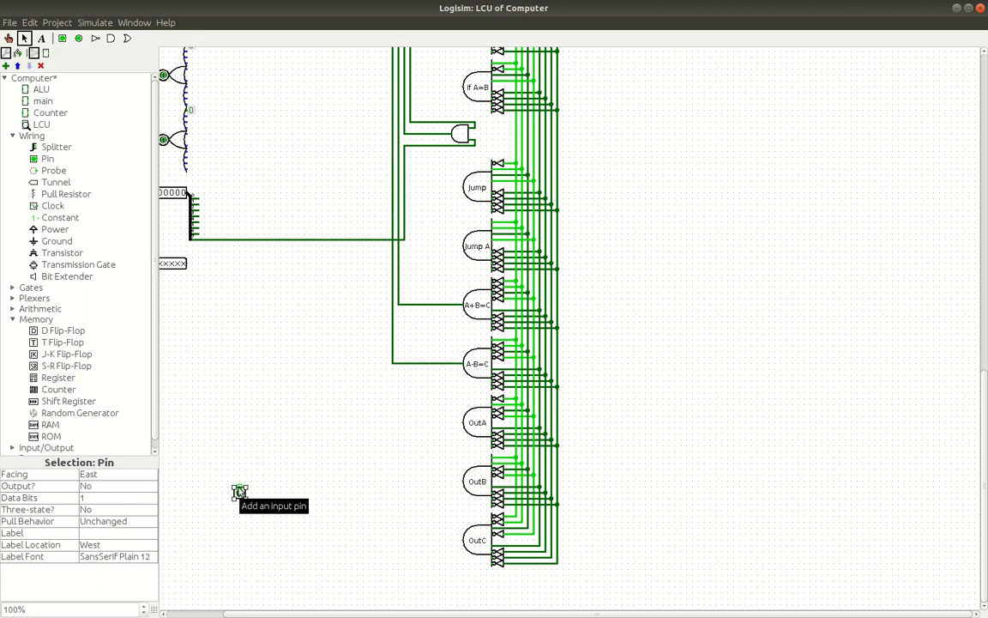
# - Move the new input pin directly below the unlabelled 8-bit output pin, facing East
pyautogui.moveTo(241, 494); pyautogui.dragTo(190, 564)
pyautogui.press('Up')
pyautogui.scroll(-2, 216, 566)
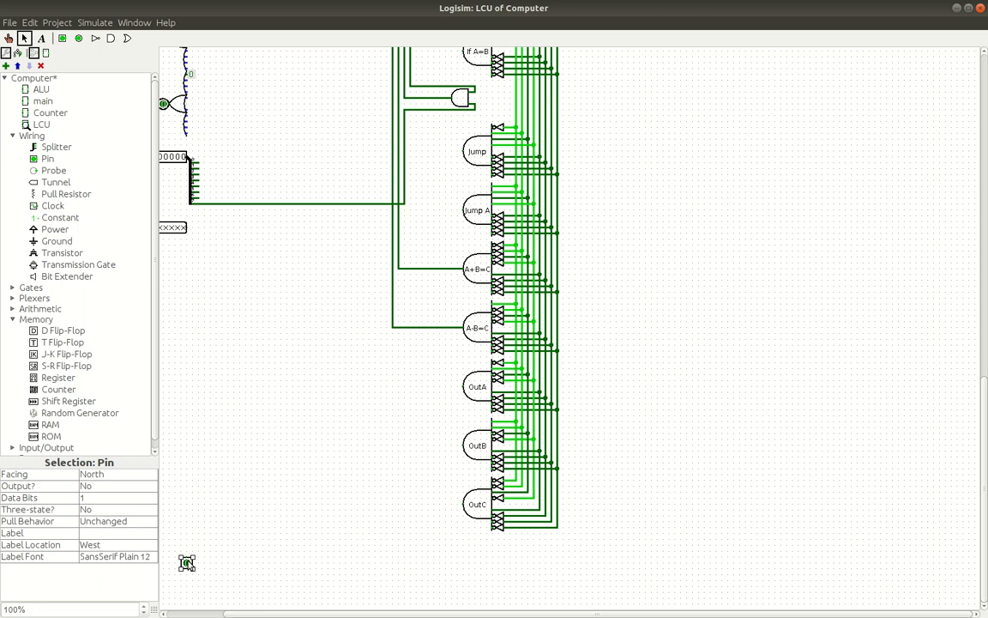
pyautogui.press('Right')
pyautogui.click(189, 562)
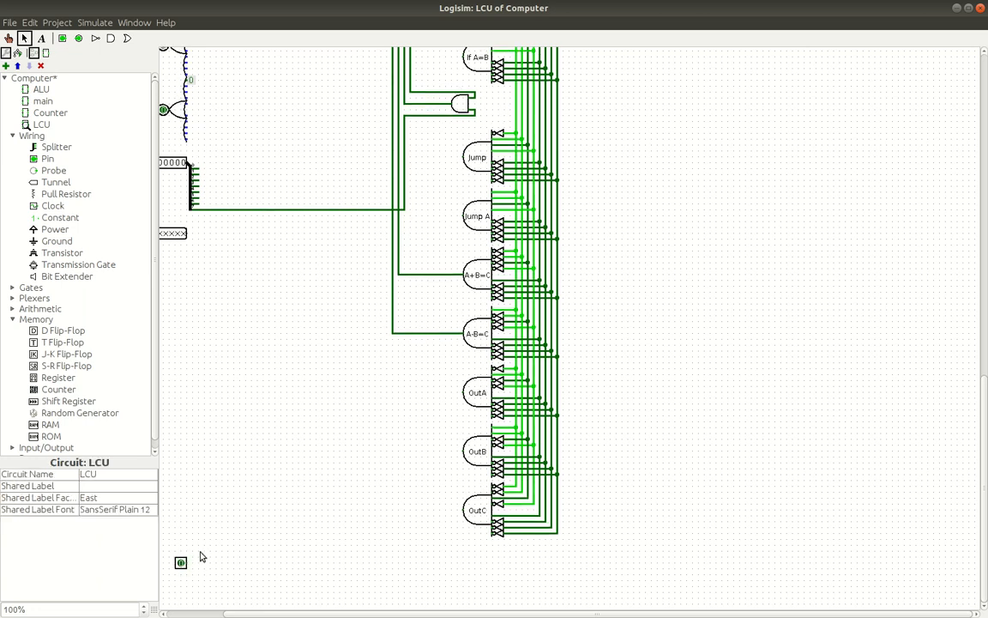
pyautogui.moveTo(181, 563); pyautogui.dragTo(179, 486)
pyautogui.scroll(2, 197, 489)
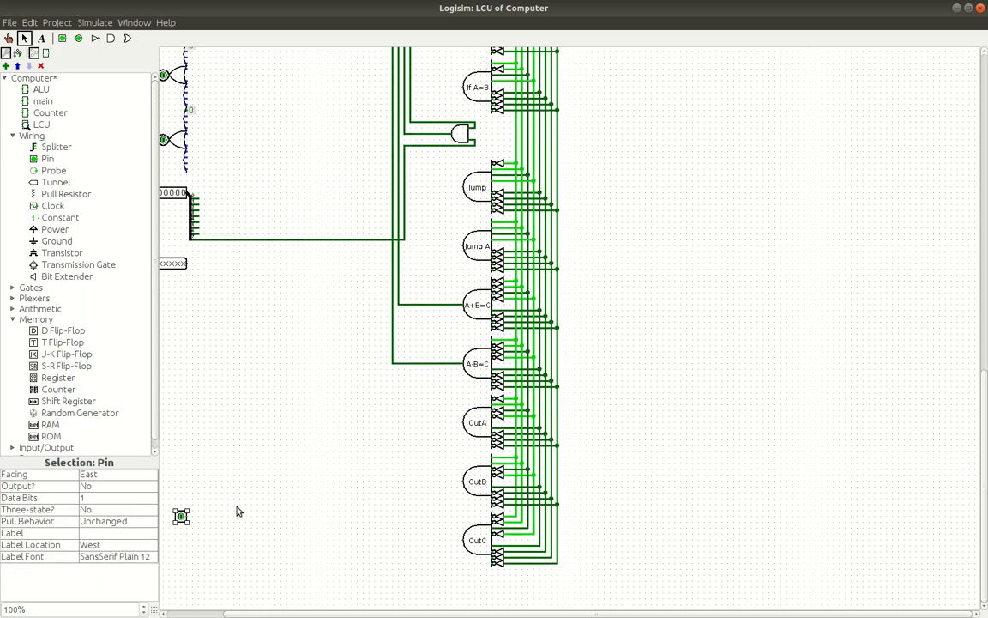
pyautogui.moveTo(440, 614); pyautogui.dragTo(379, 615)
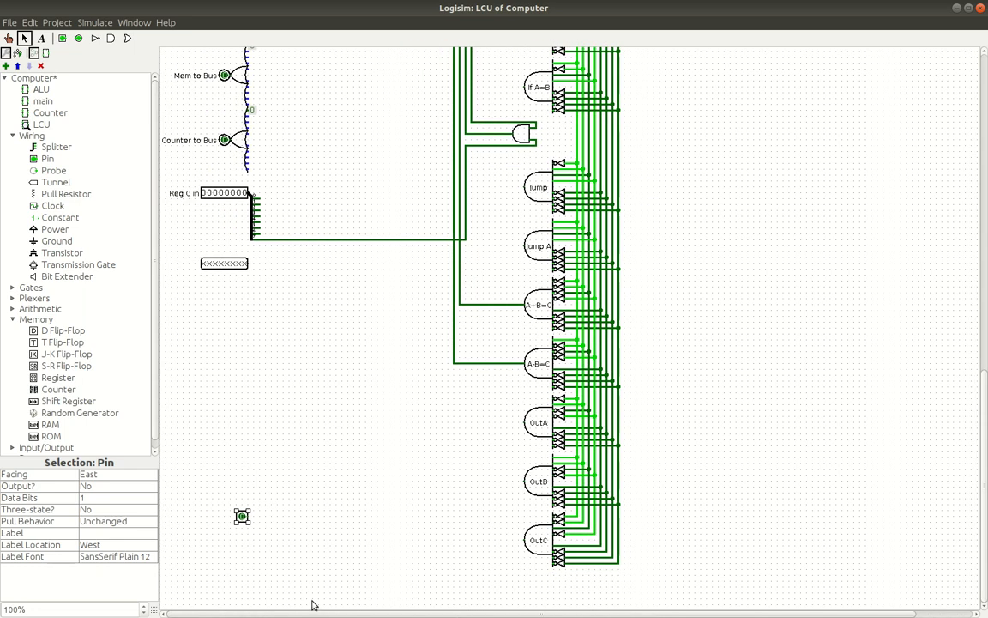
pyautogui.moveTo(242, 516); pyautogui.dragTo(242, 305)
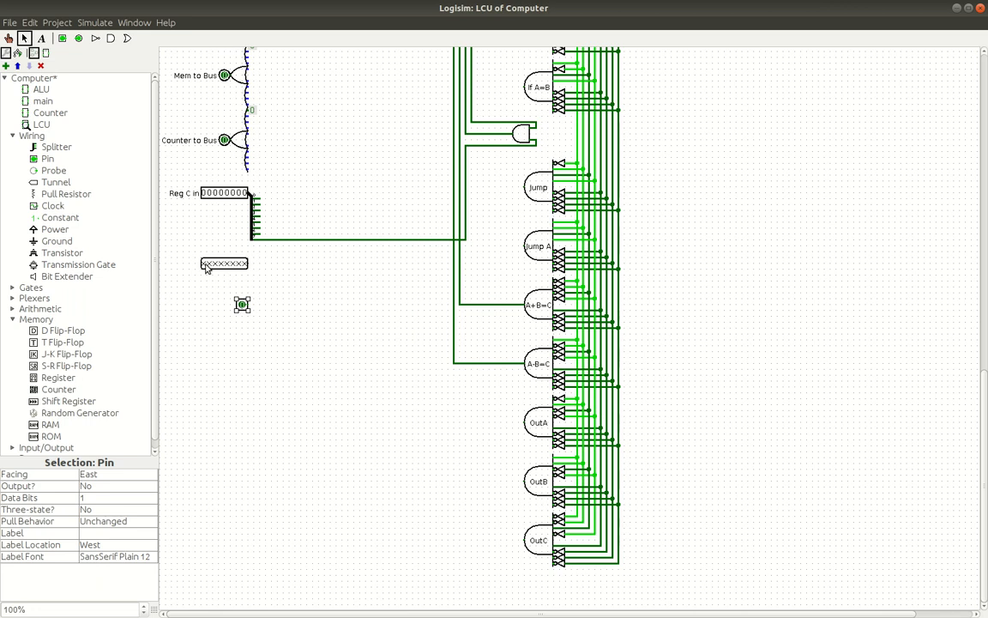
# - Label the 8-bit output pin "Reg D" and set its label location to North
pyautogui.click(228, 266)
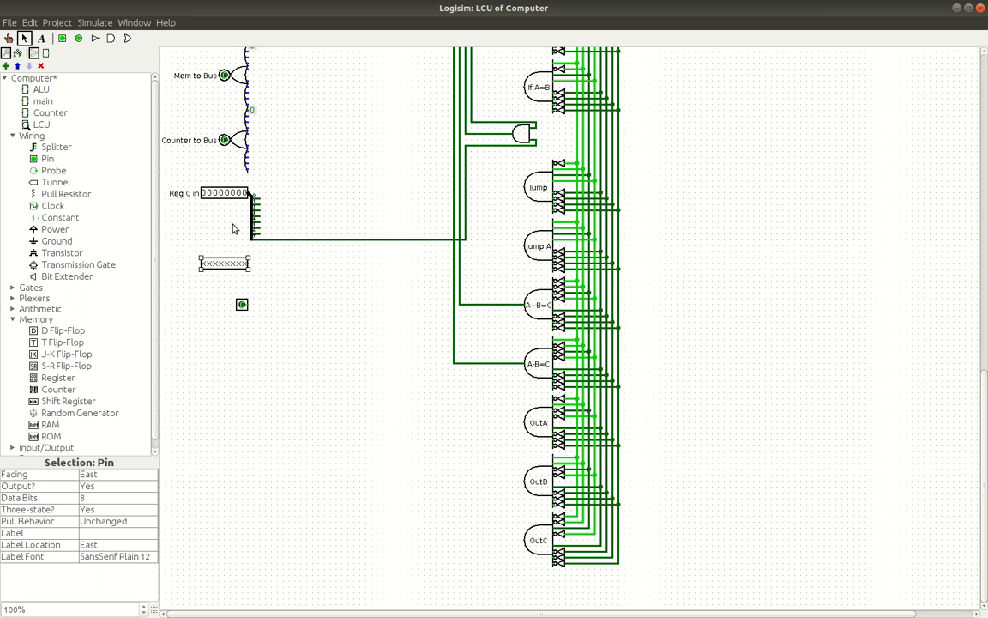
pyautogui.click(242, 304)
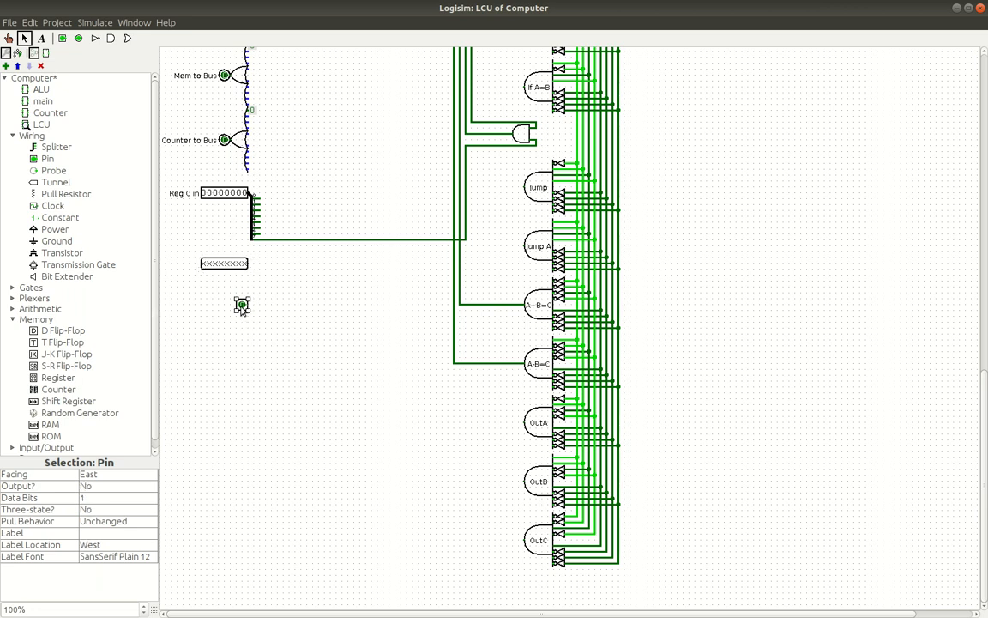
pyautogui.click(220, 265)
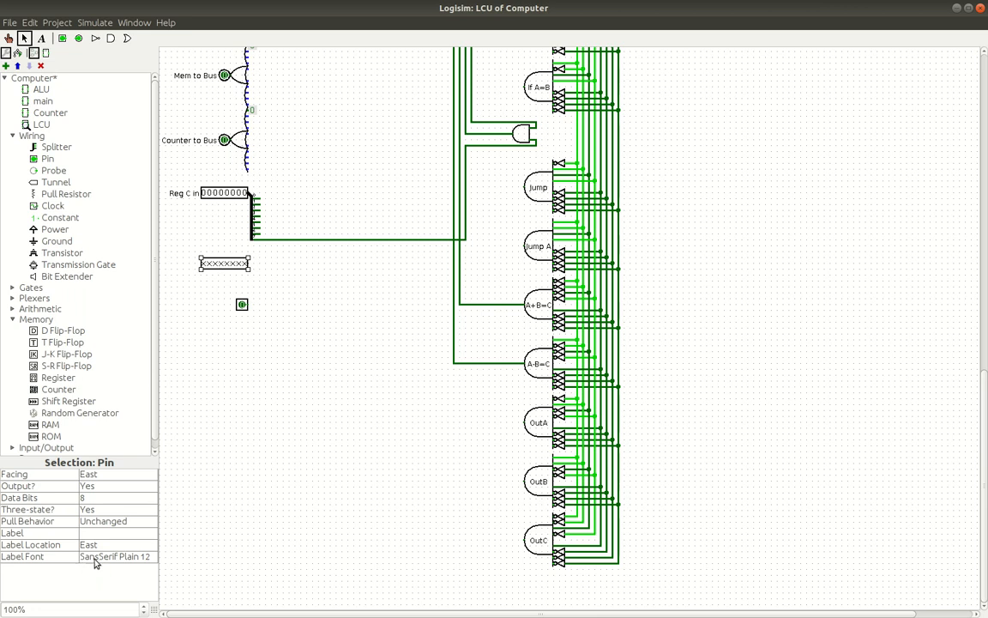
pyautogui.click(107, 534)
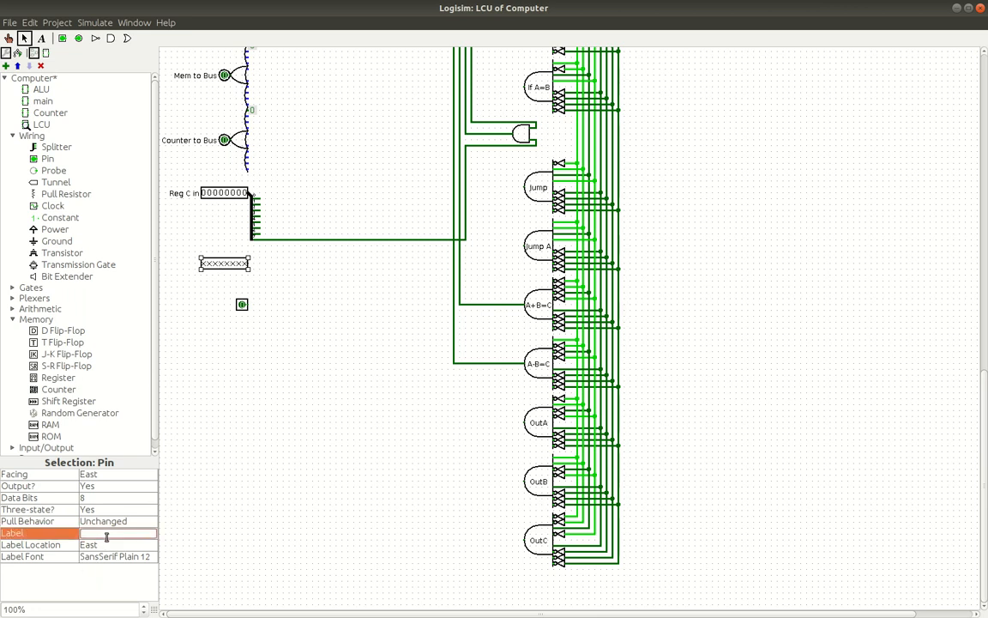
pyautogui.write('Reg C')
pyautogui.click(106, 544)
pyautogui.click(107, 544)
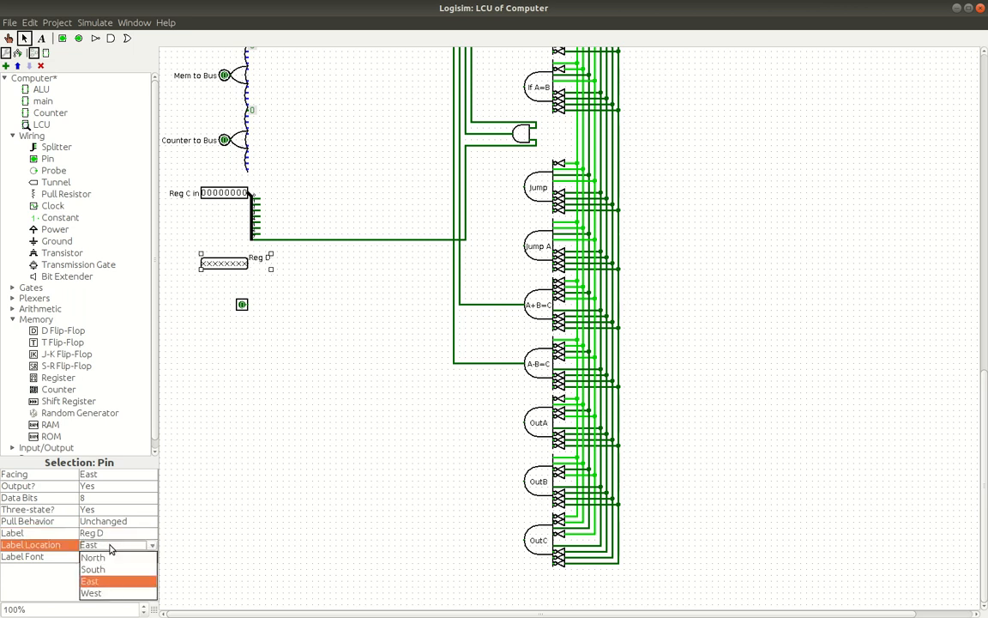
pyautogui.click(108, 557)
# - Label the new input pin below Reg D "Bus In"
pyautogui.click(241, 304)
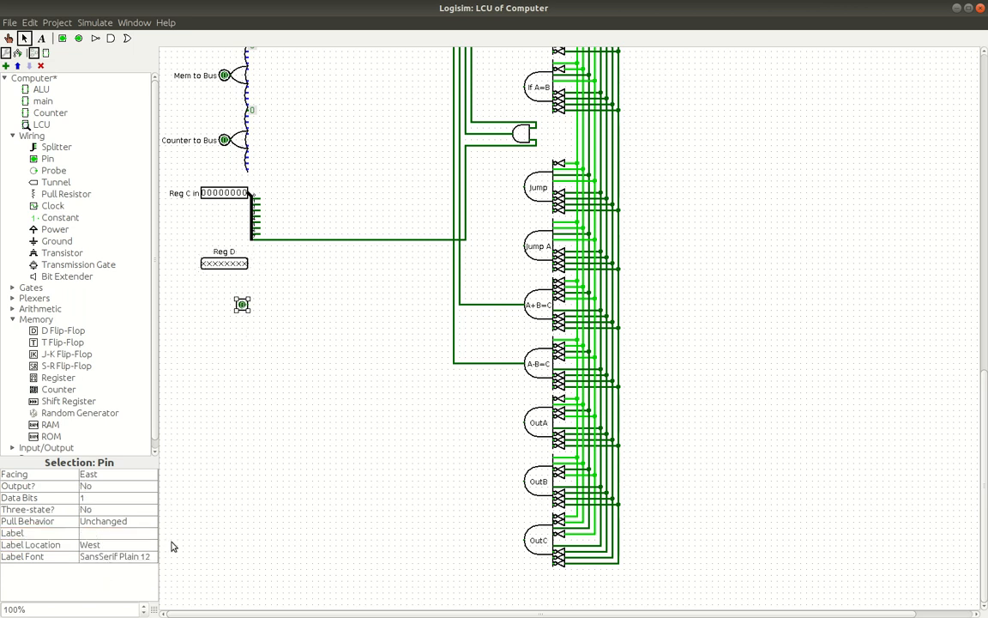
pyautogui.click(137, 532)
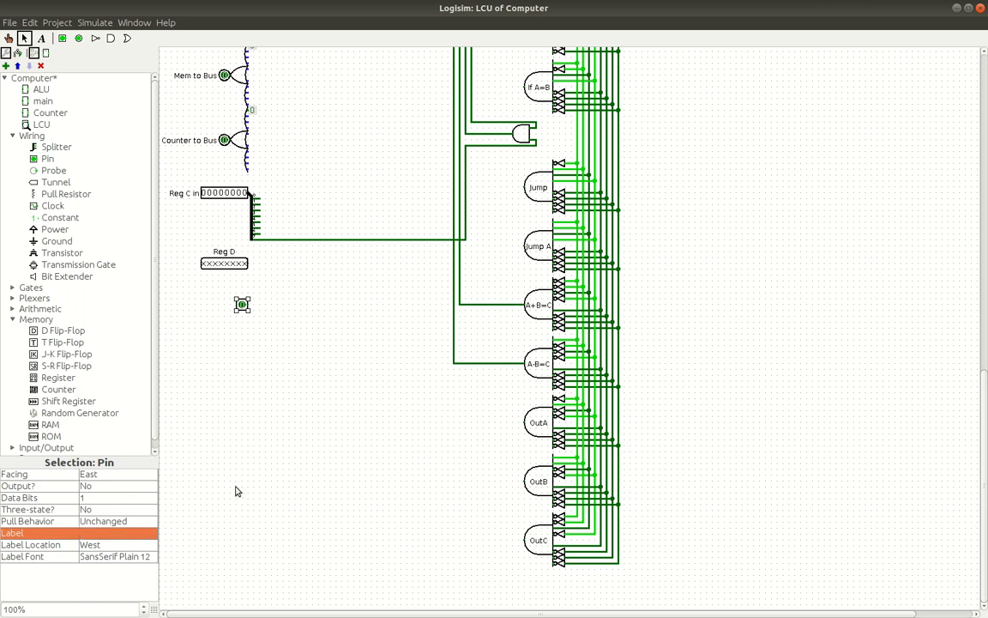
pyautogui.click(144, 532)
pyautogui.write('Hus In')
pyautogui.press('Return')
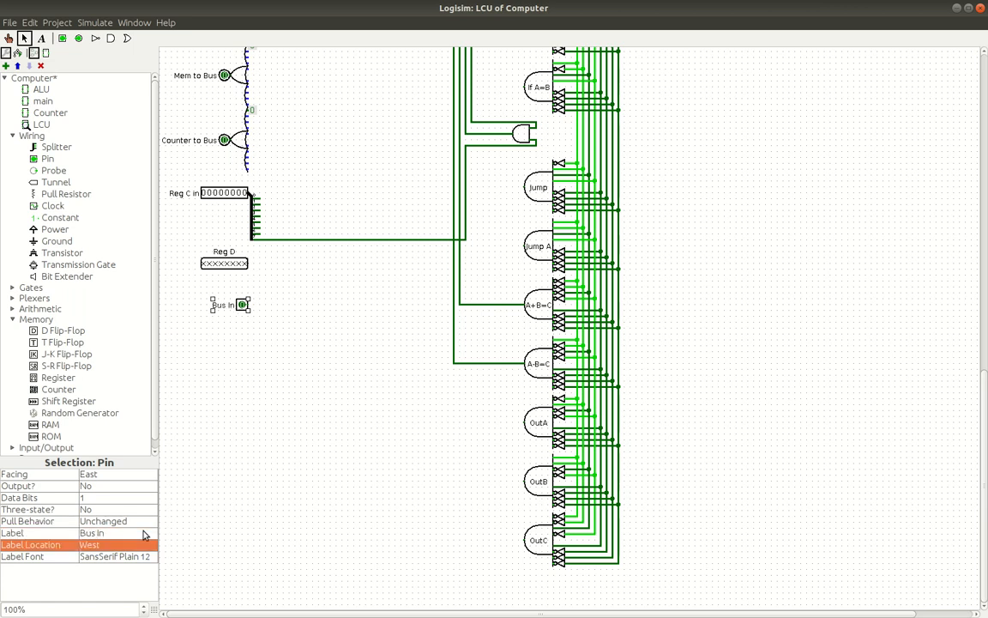
pyautogui.click(128, 545)
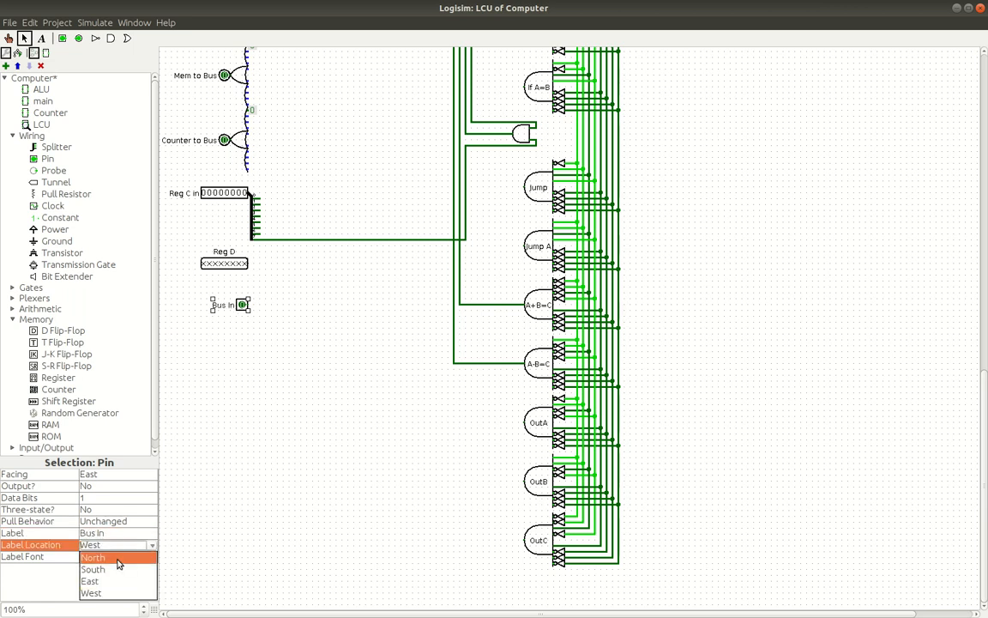
pyautogui.click(240, 329)
# - Set the Reg D pin's label location to West
pyautogui.click(231, 267)
pyautogui.click(115, 545)
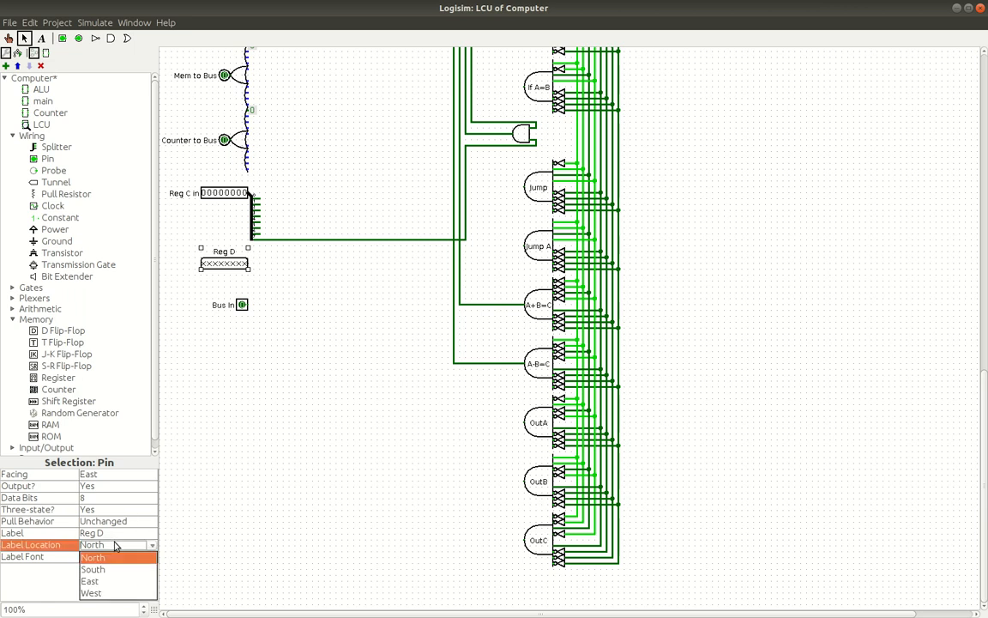
pyautogui.click(99, 593)
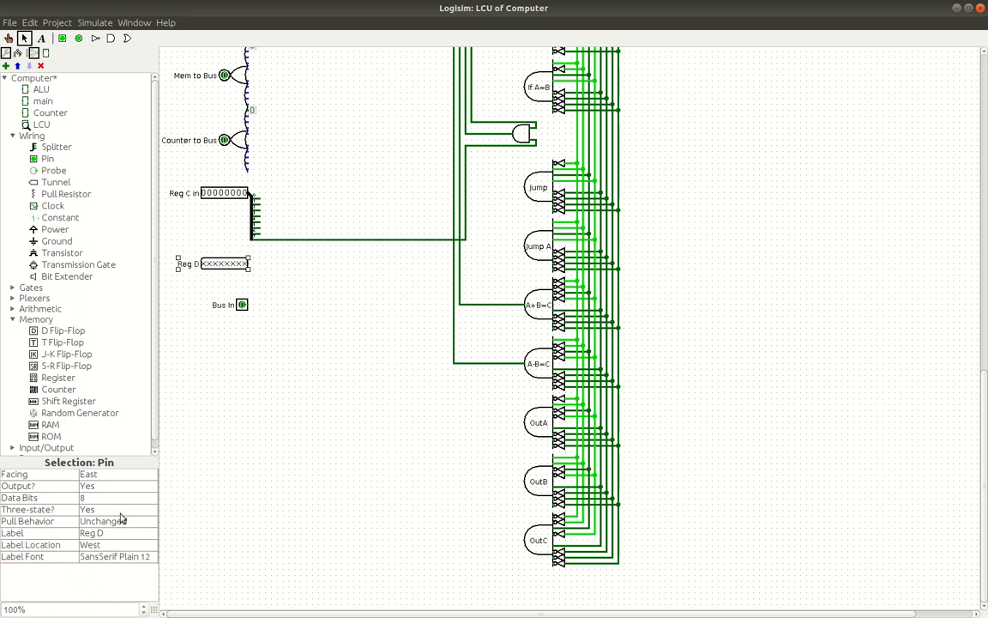
# - Set the Bus In pin to 8 data bits
pyautogui.click(242, 305)
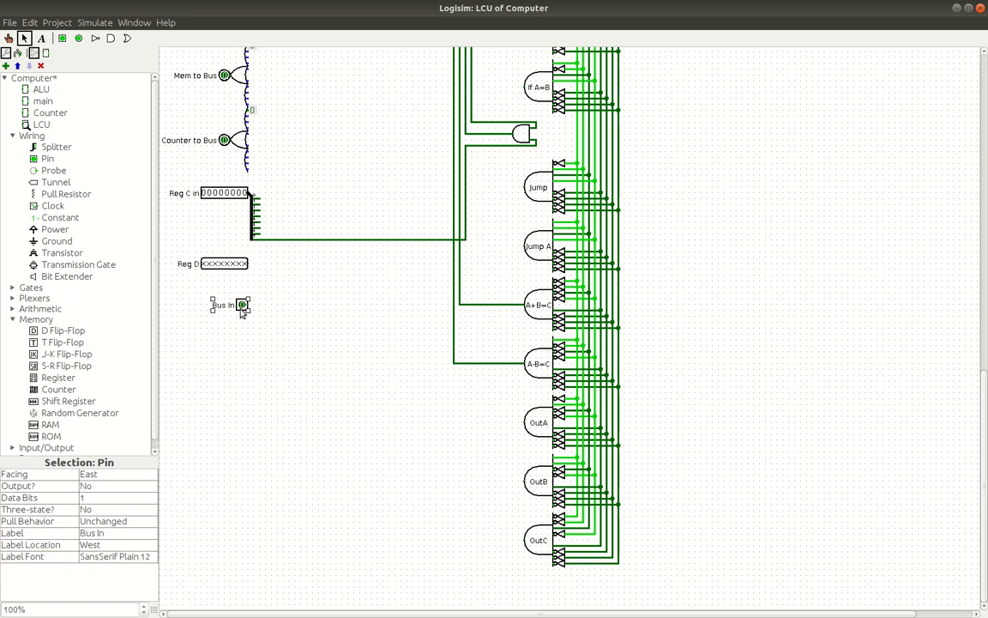
pyautogui.click(95, 497)
pyautogui.click(94, 485)
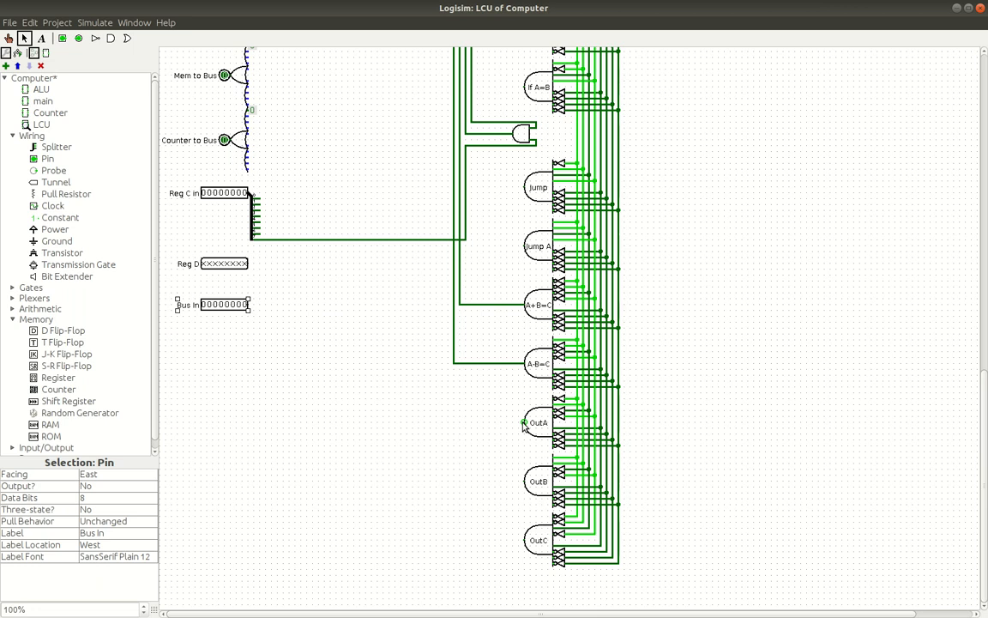
# - Wire the OutA gate's output up to a free input of the Reg A to Bus OR gate
pyautogui.moveTo(524, 424); pyautogui.dragTo(448, 183)
pyautogui.scroll(3, 448, 184)
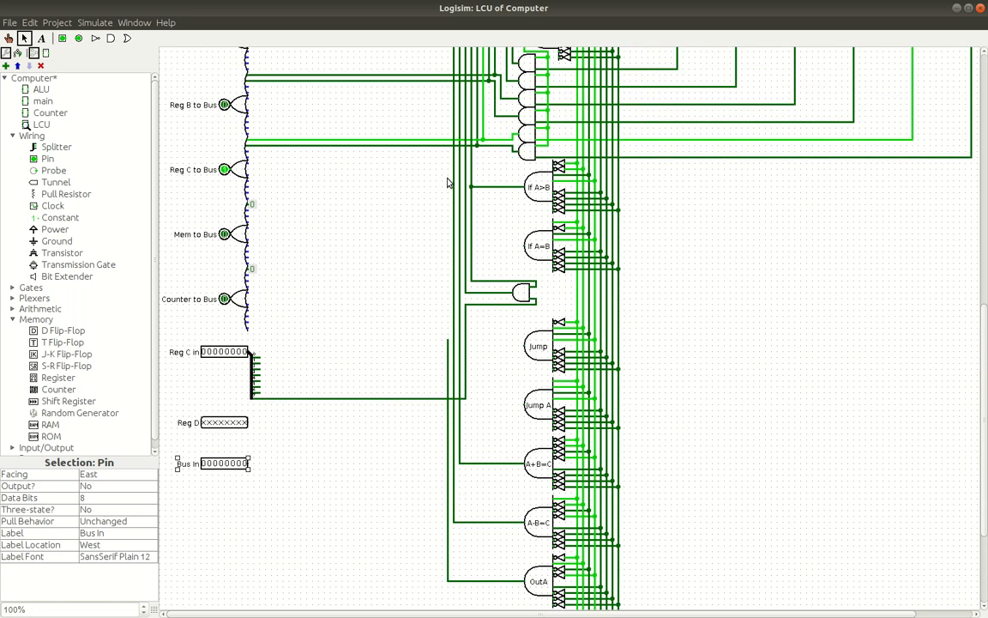
pyautogui.scroll(2, 447, 182)
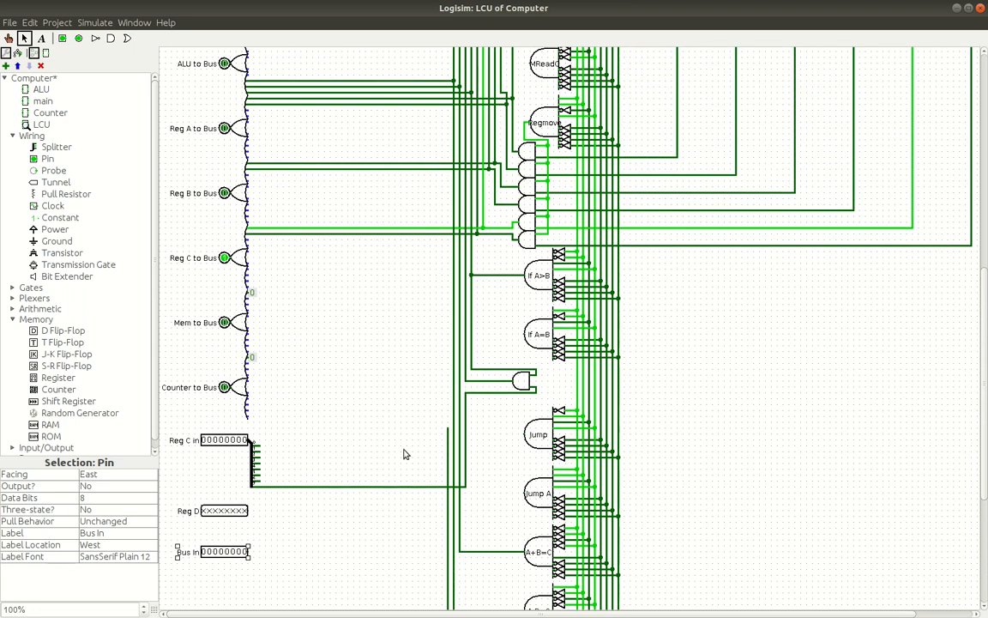
pyautogui.moveTo(448, 427); pyautogui.dragTo(247, 111)
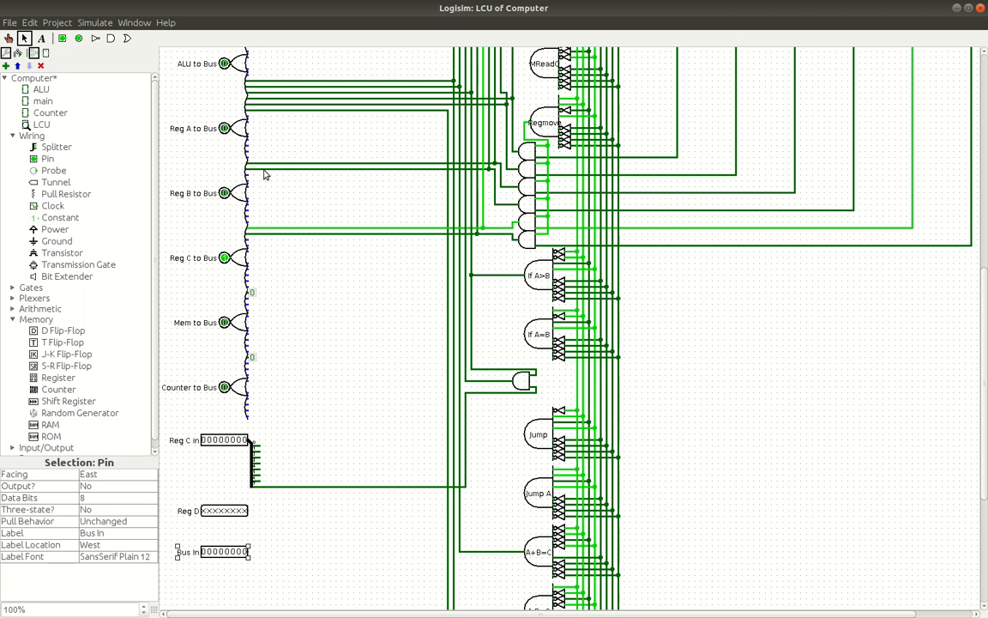
pyautogui.scroll(-5, 262, 134)
pyautogui.scroll(-4, 261, 133)
pyautogui.scroll(7, 261, 134)
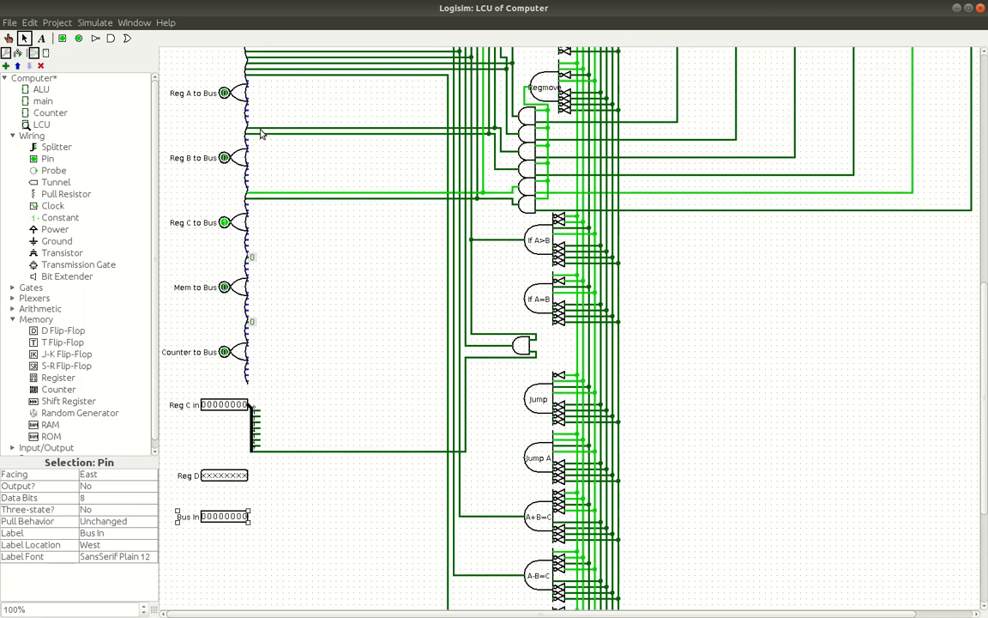
pyautogui.scroll(2, 262, 134)
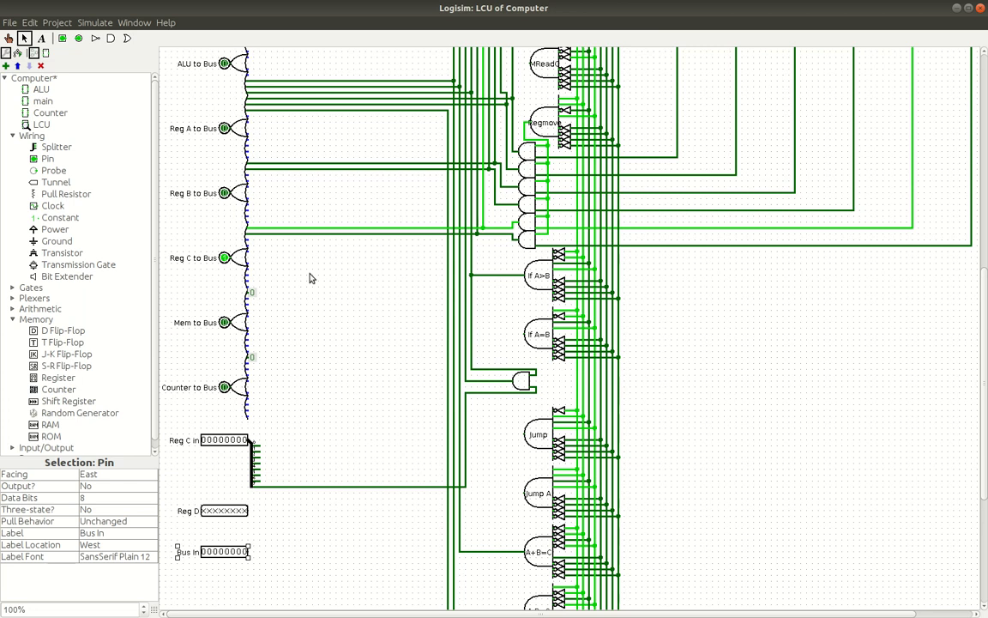
# - Run a wire from the Bus In pin up level with Reg D and place a controlled buffer beside the two pins
pyautogui.scroll(-5, 361, 327)
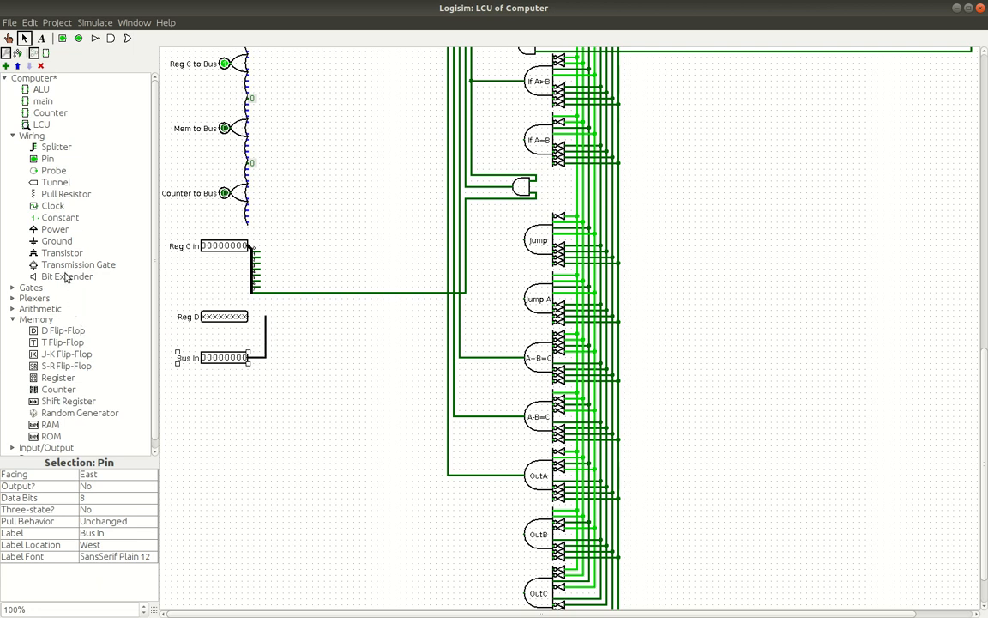
pyautogui.scroll(-1, 47, 163)
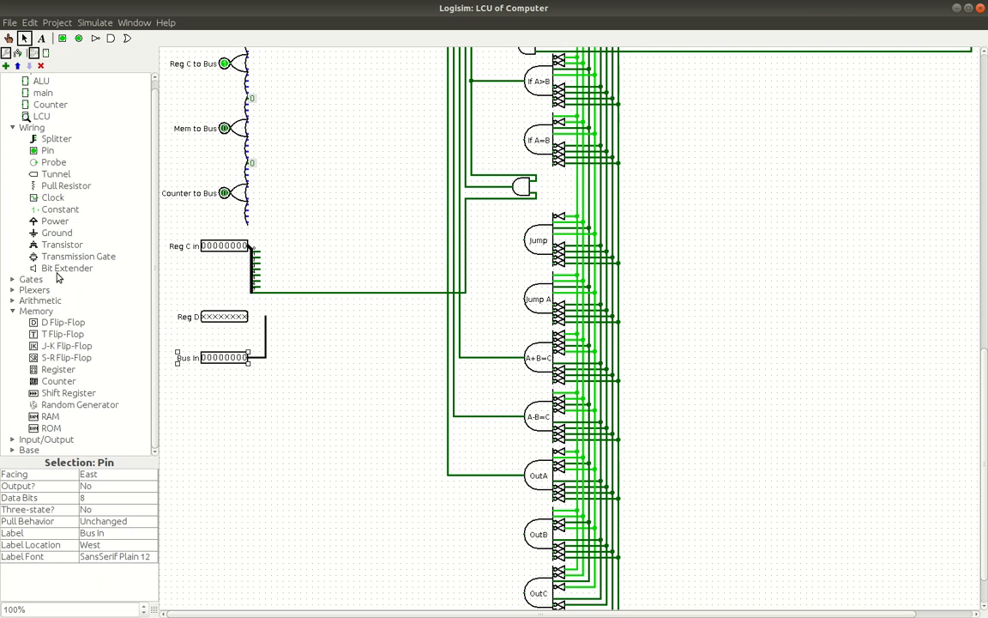
pyautogui.click(12, 281)
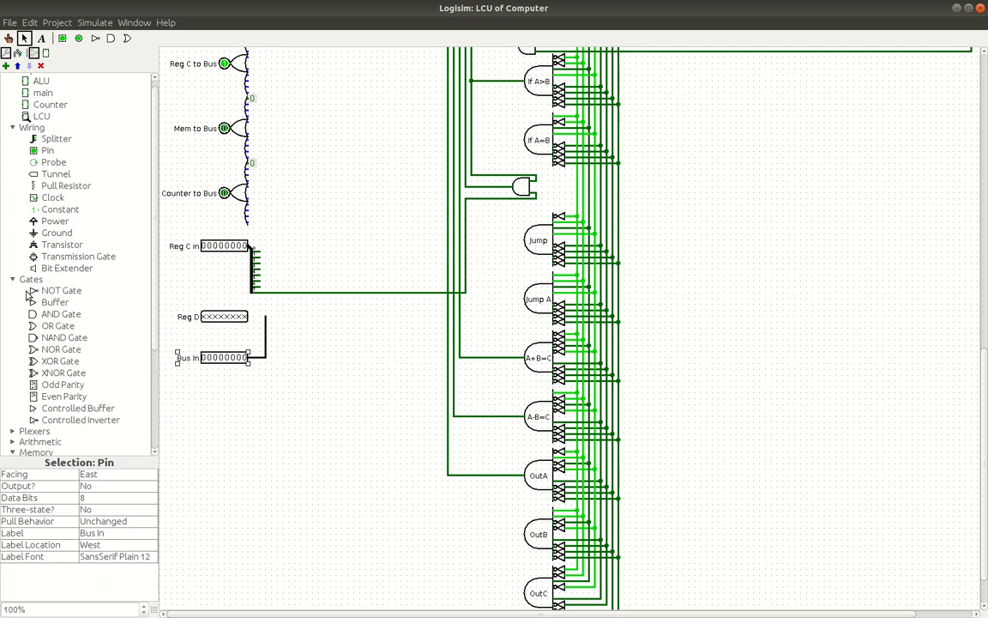
pyautogui.click(77, 408)
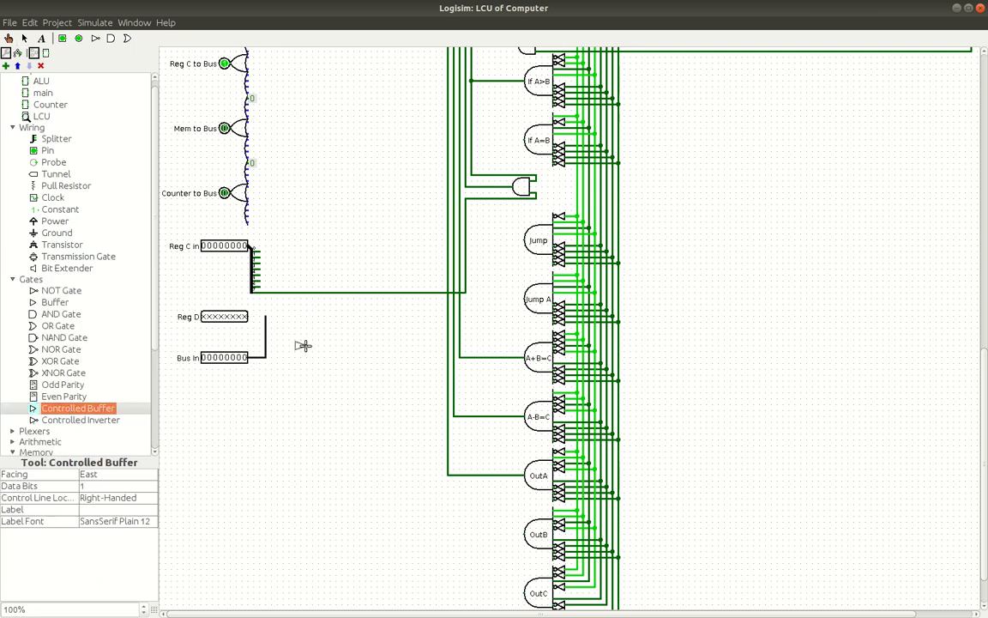
pyautogui.click(302, 345)
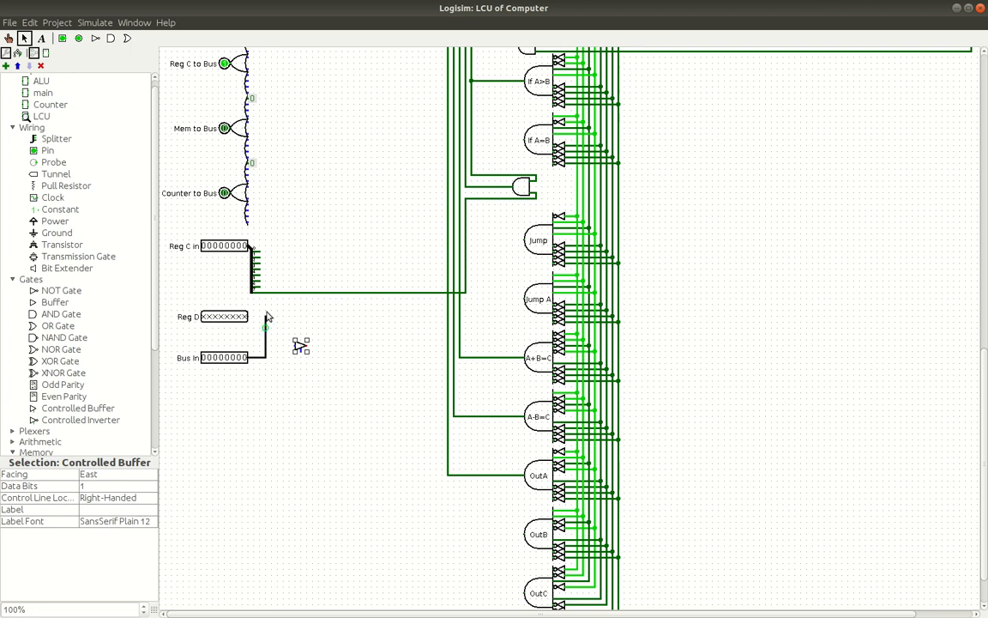
# - Connect the wire to the Reg D pin and insert the controlled buffer into it, facing North with 8 data bits
pyautogui.moveTo(264, 316); pyautogui.dragTo(248, 316)
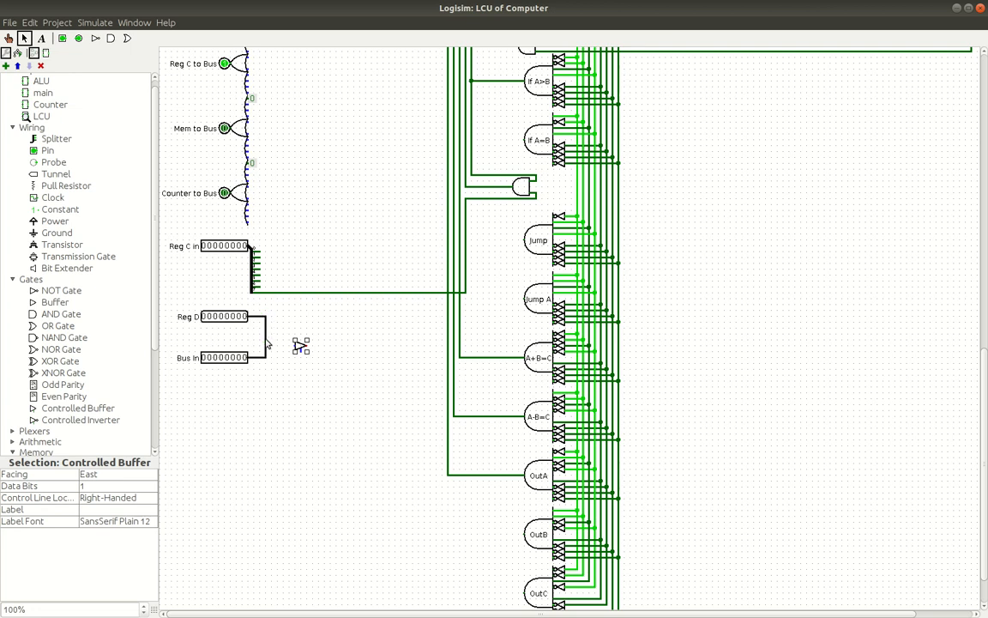
pyautogui.moveTo(305, 346); pyautogui.dragTo(266, 336)
pyautogui.press('Up')
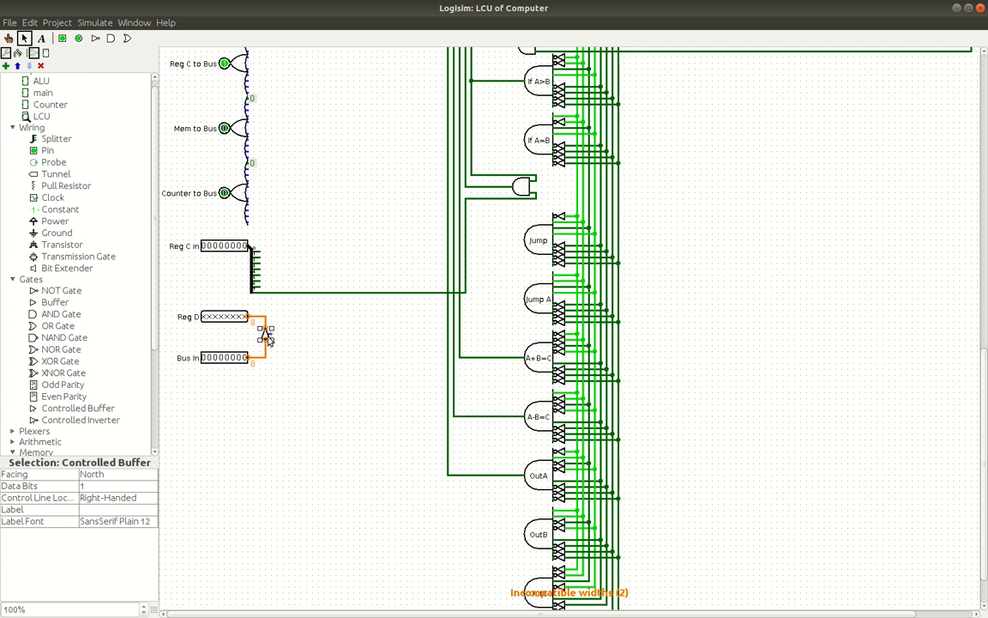
pyautogui.click(116, 485)
pyautogui.click(97, 421)
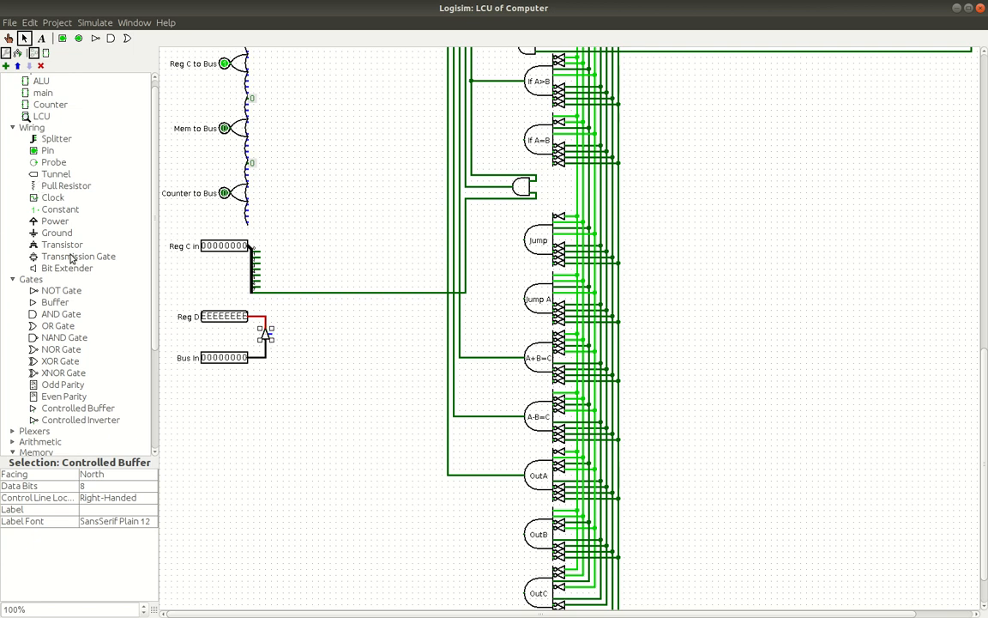
# - Add a narrow, west-facing OR gate with 3 inputs and attach its output to the controlled buffer's control line
pyautogui.click(57, 326)
pyautogui.click(320, 355)
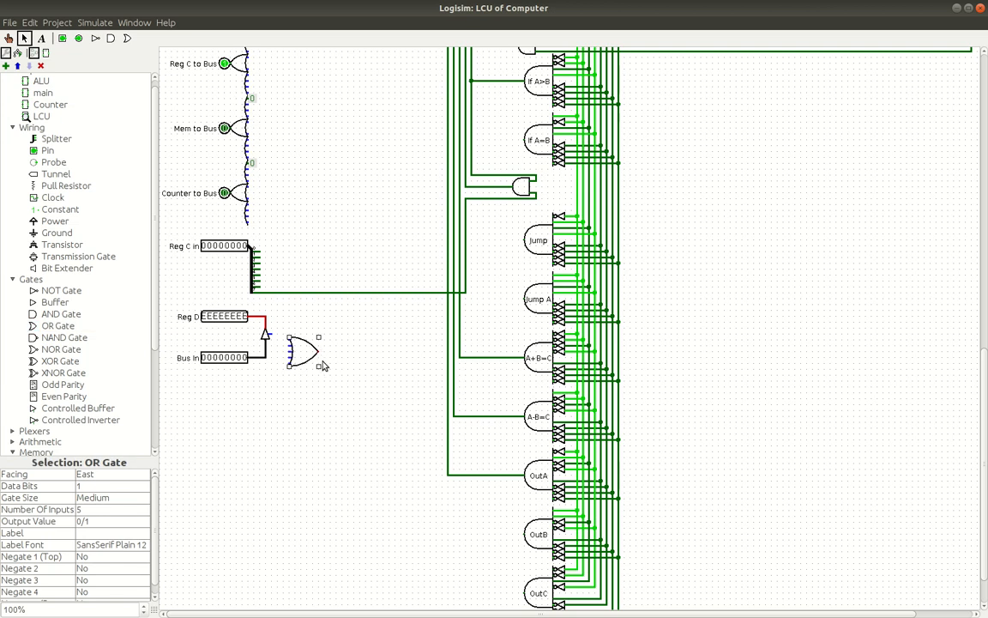
pyautogui.press('Left')
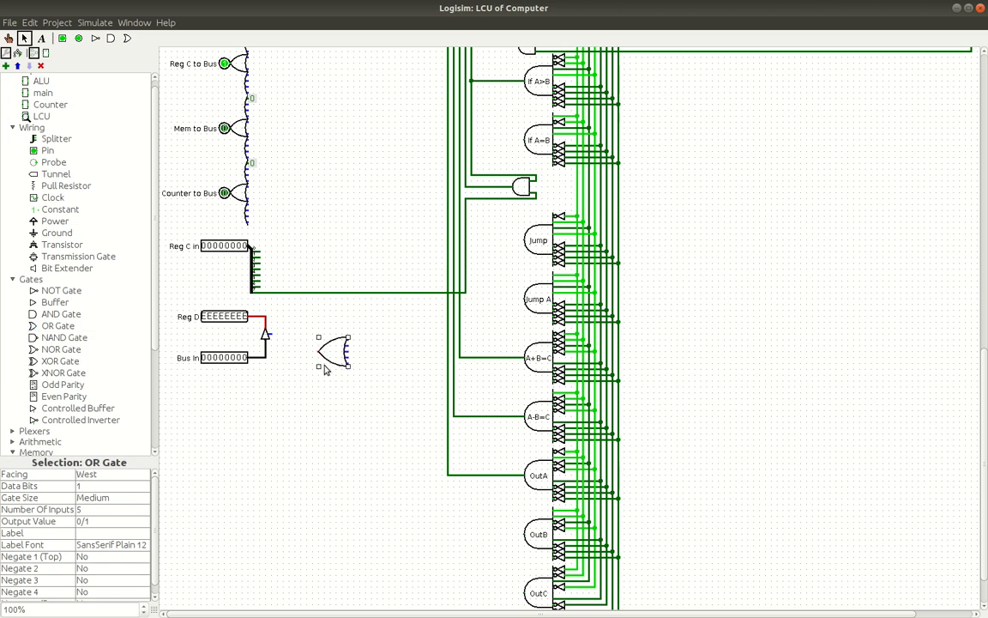
pyautogui.click(112, 475)
pyautogui.click(103, 521)
pyautogui.click(112, 498)
pyautogui.click(94, 509)
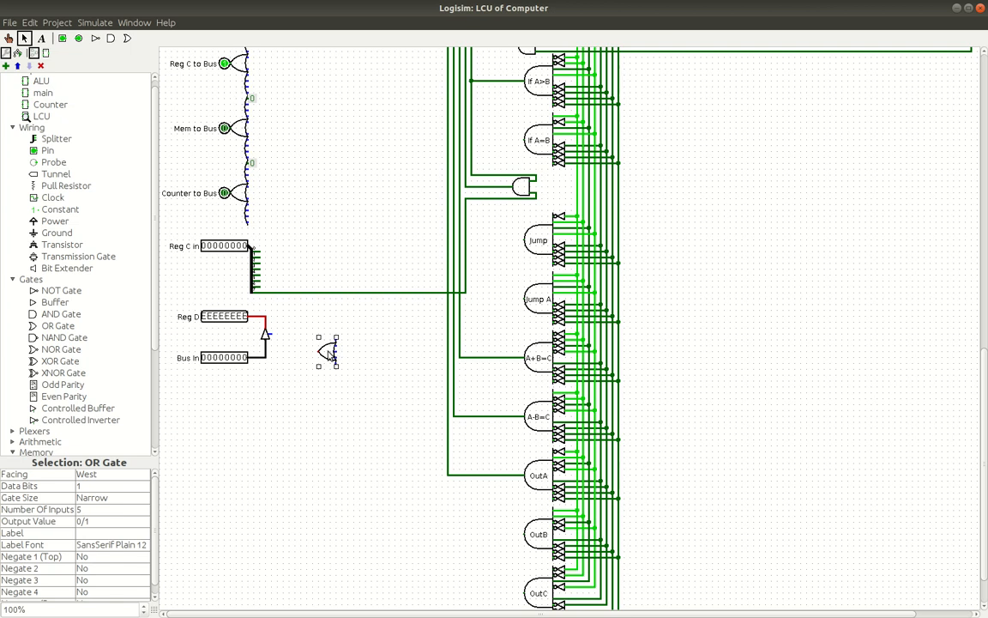
pyautogui.click(103, 509)
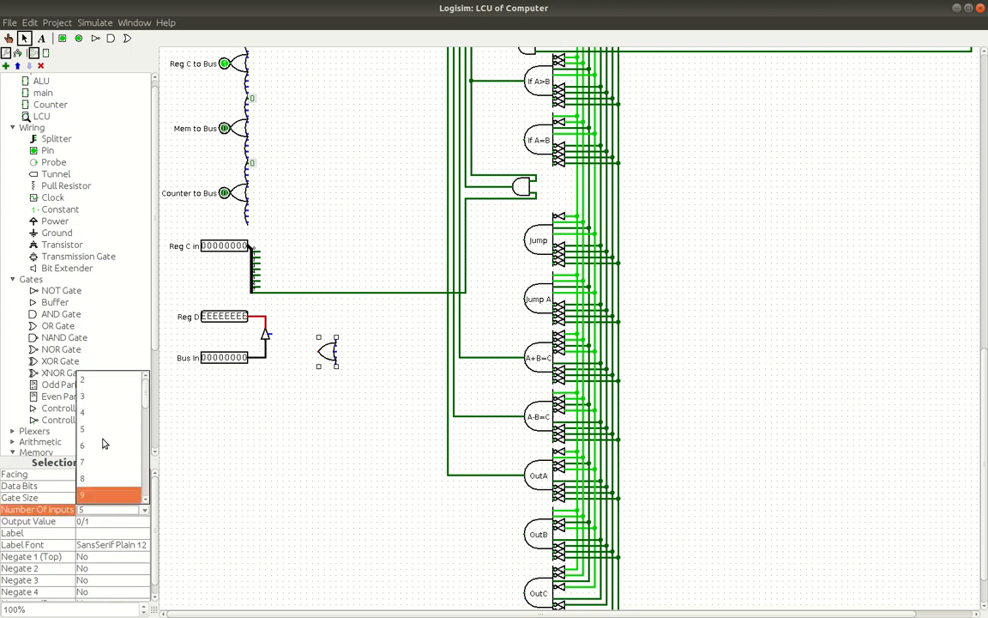
pyautogui.click(104, 395)
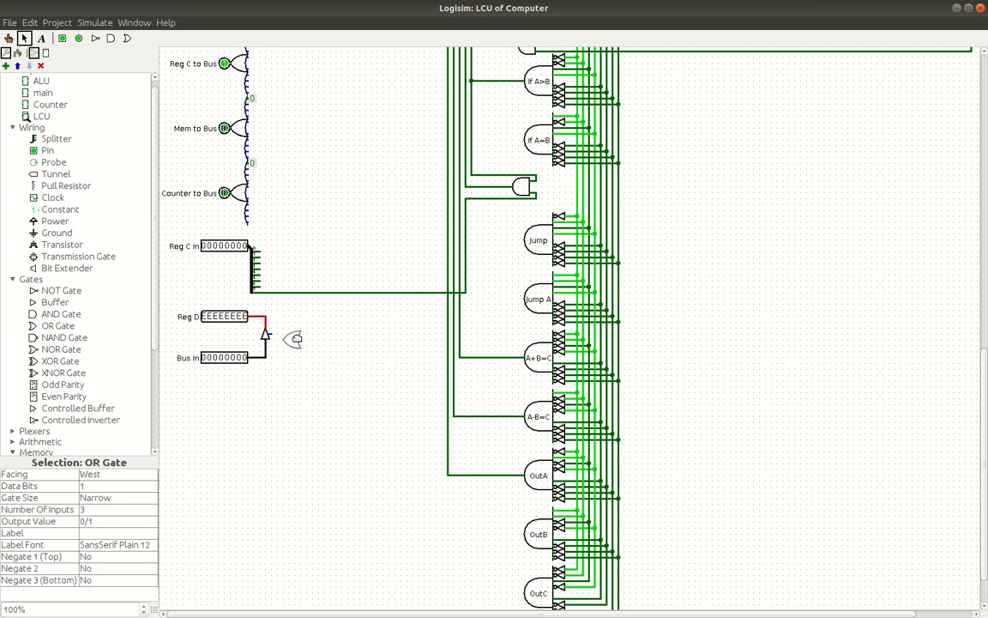
pyautogui.click(287, 336)
# - Wire the outputs of the OutA, OutB and OutC gates to the three inputs of the buffer's OR gate
pyautogui.moveTo(292, 330); pyautogui.dragTo(447, 328)
pyautogui.moveTo(523, 537); pyautogui.dragTo(442, 269)
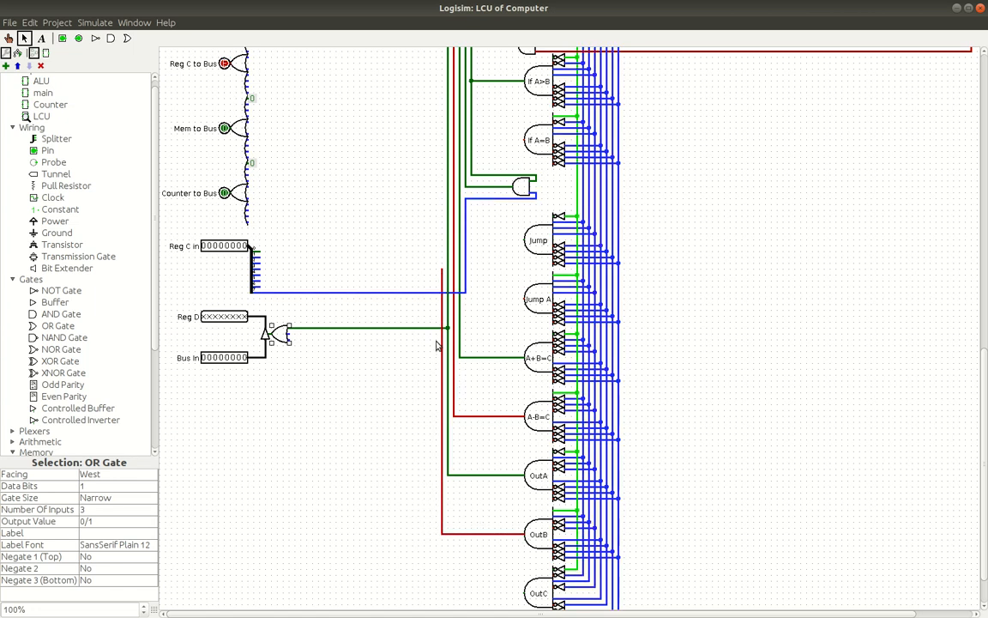
pyautogui.moveTo(441, 334); pyautogui.dragTo(290, 334)
pyautogui.scroll(3, 443, 353)
pyautogui.scroll(-3, 447, 358)
pyautogui.moveTo(527, 594); pyautogui.dragTo(437, 271)
pyautogui.click(436, 343)
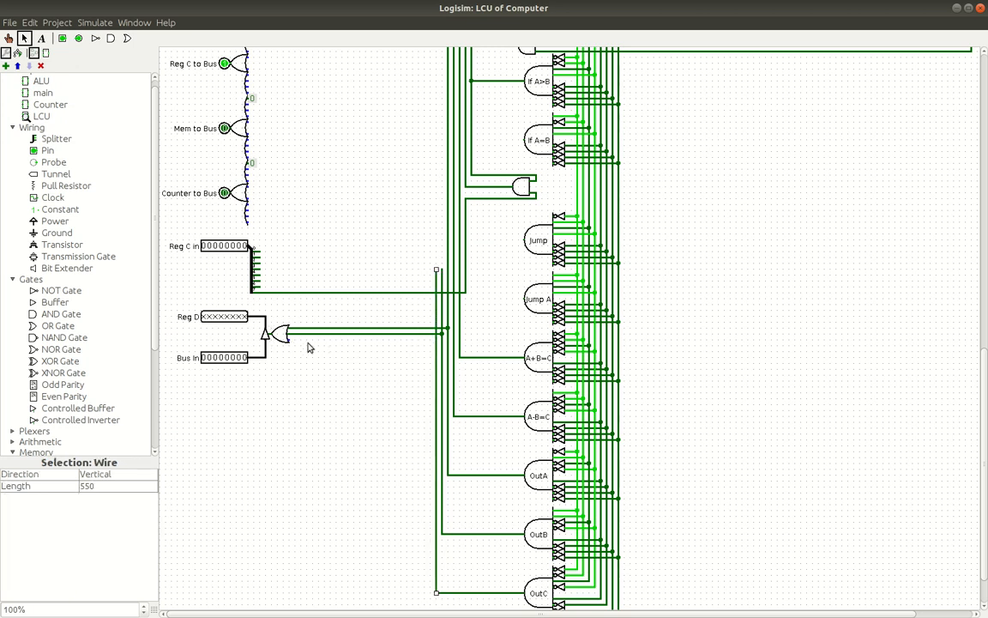
pyautogui.moveTo(289, 338); pyautogui.dragTo(435, 344)
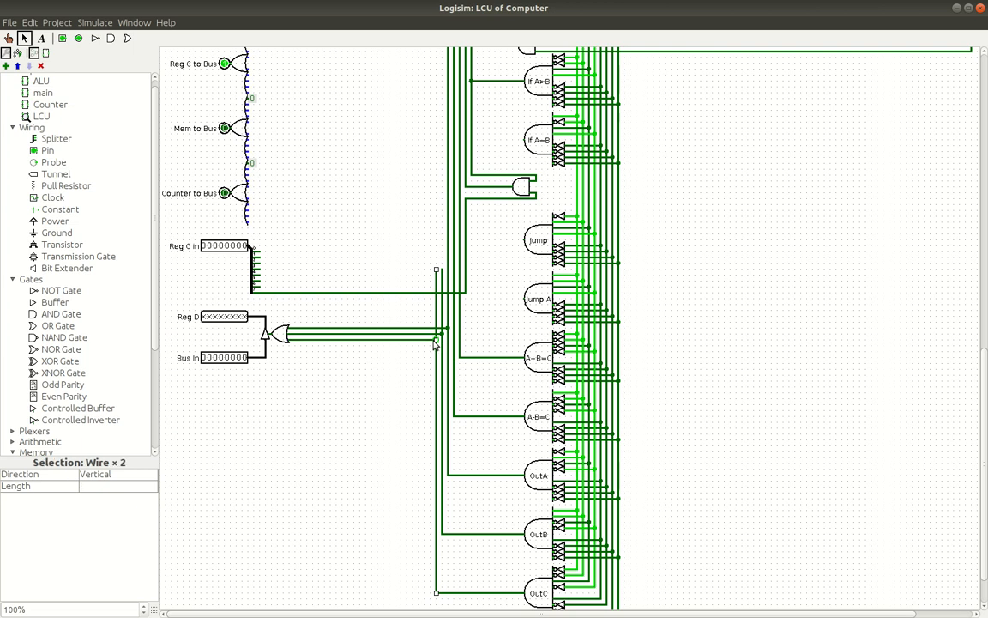
# - Extend the OutB line to a free Reg B to Bus input and the OutC line to a free Reg C to Bus input
pyautogui.scroll(4, 417, 366)
pyautogui.scroll(-3, 417, 366)
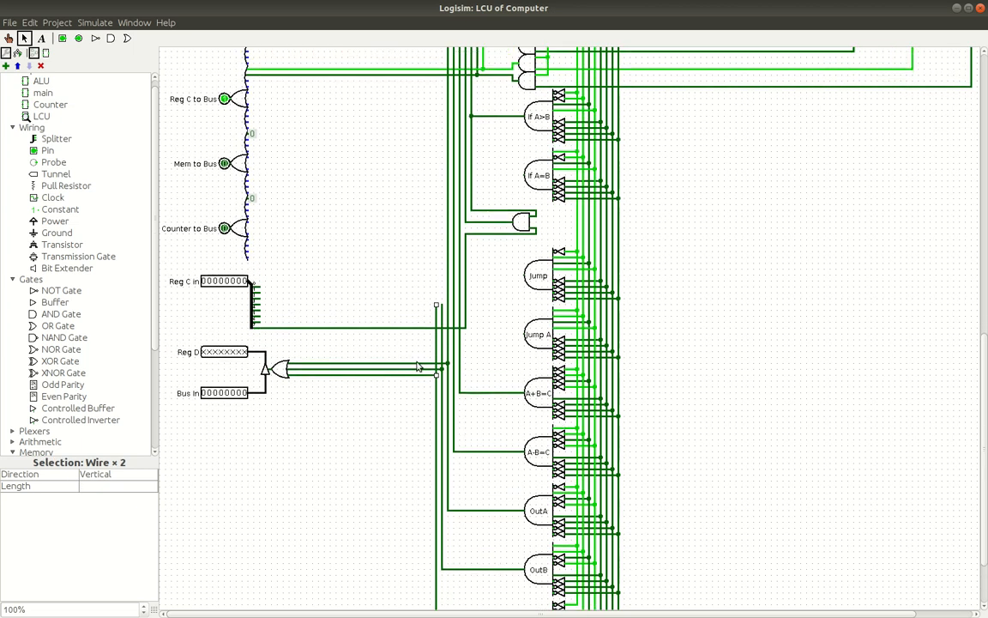
pyautogui.scroll(8, 417, 366)
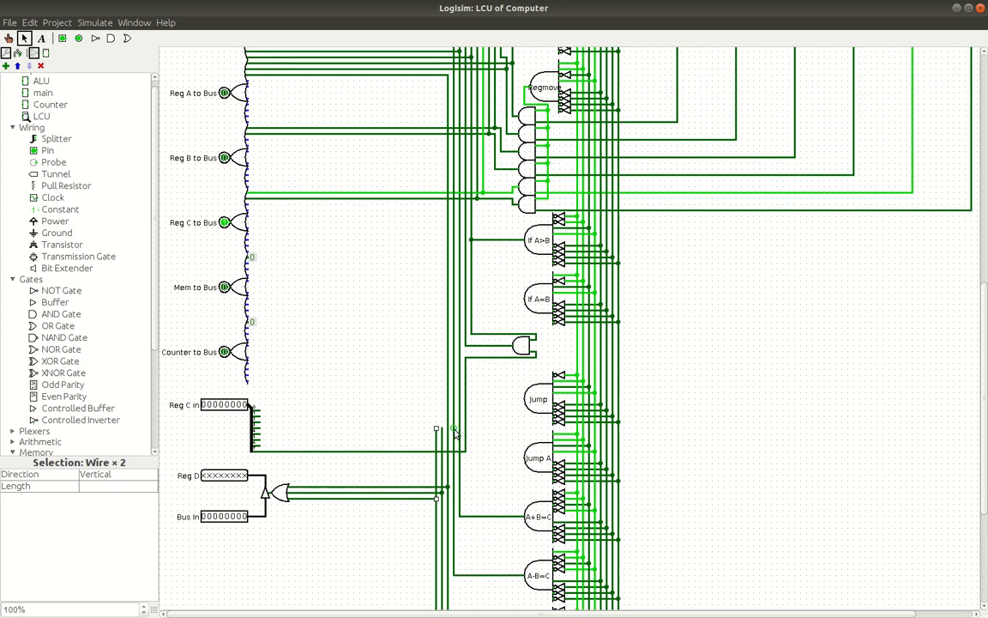
pyautogui.moveTo(440, 429); pyautogui.dragTo(249, 141)
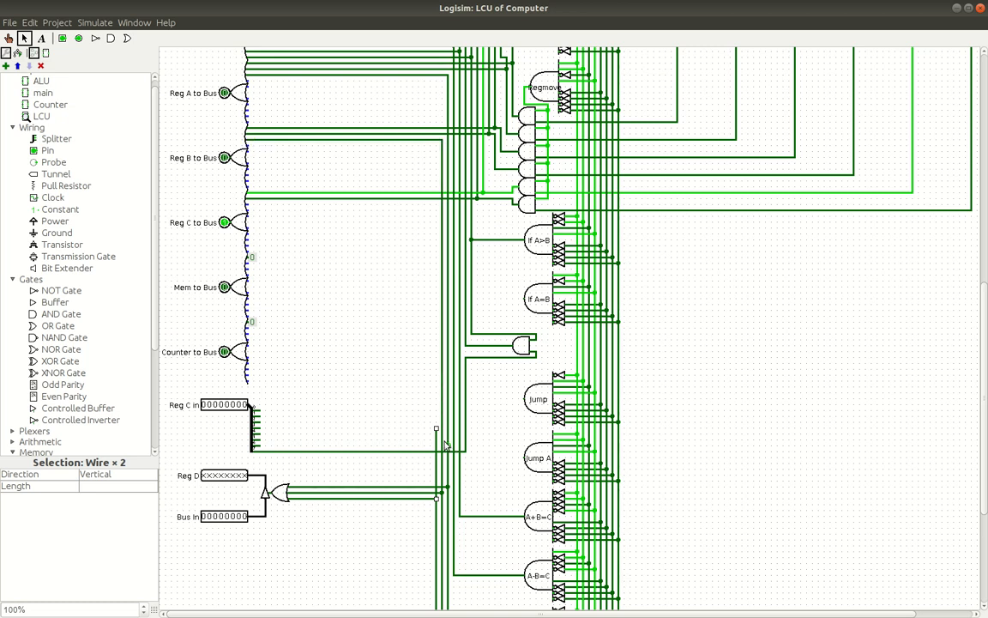
pyautogui.moveTo(437, 431); pyautogui.dragTo(248, 206)
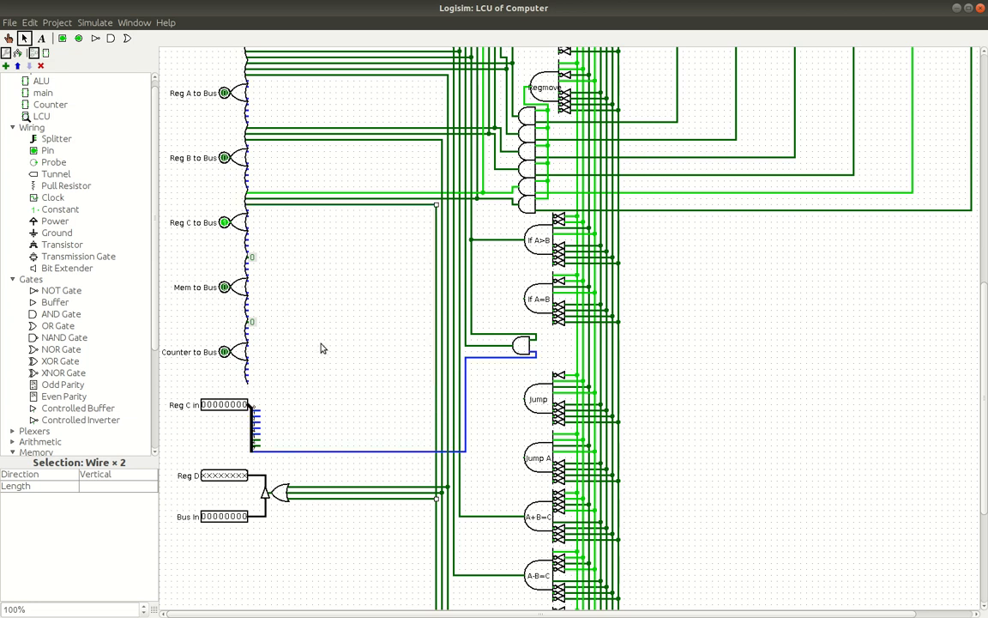
# - Open the main circuit and remove the short stray wire segment below the Program Command Rom
pyautogui.scroll(-2, 321, 347)
pyautogui.scroll(-1, 322, 348)
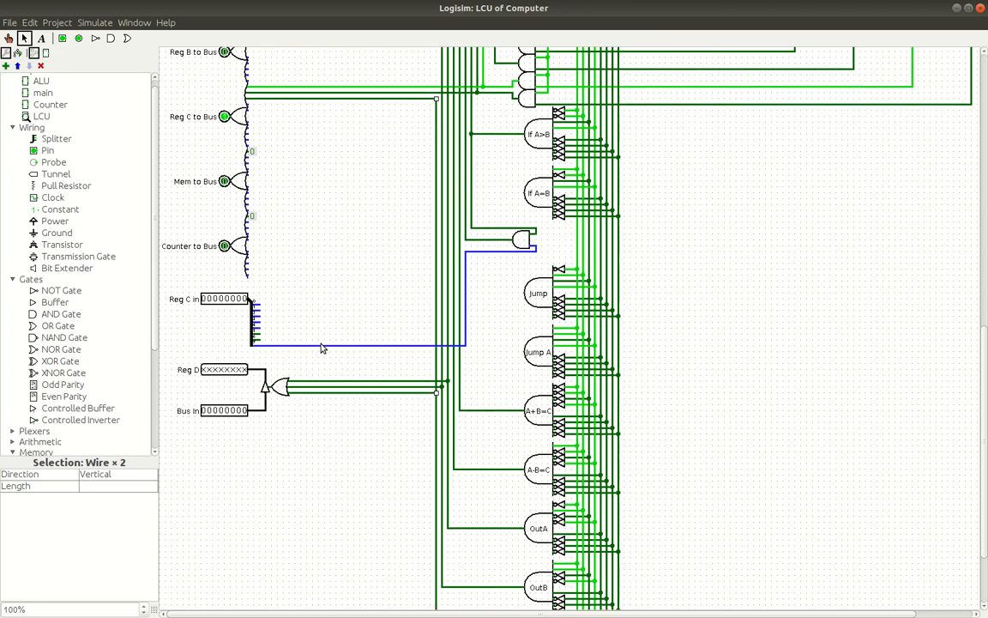
pyautogui.scroll(2, 322, 347)
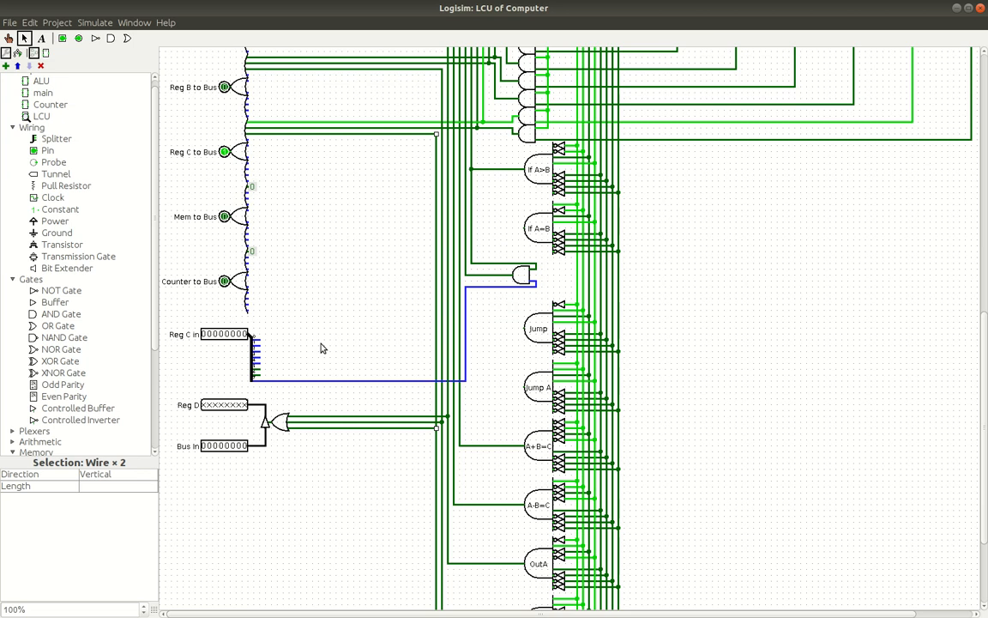
pyautogui.scroll(-5, 322, 347)
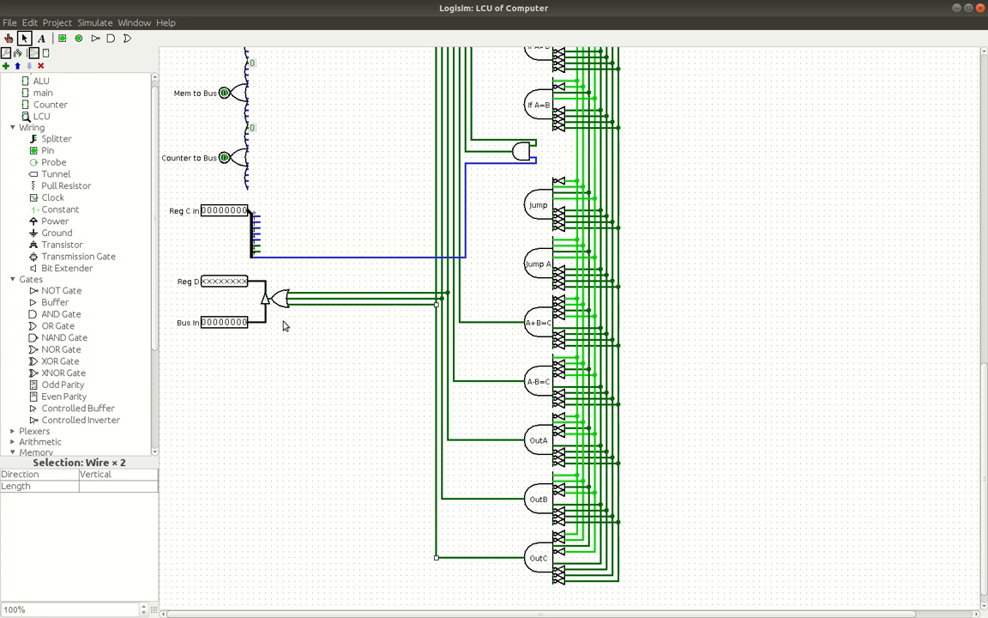
pyautogui.scroll(1, 40, 101)
pyautogui.doubleClick(42, 101)
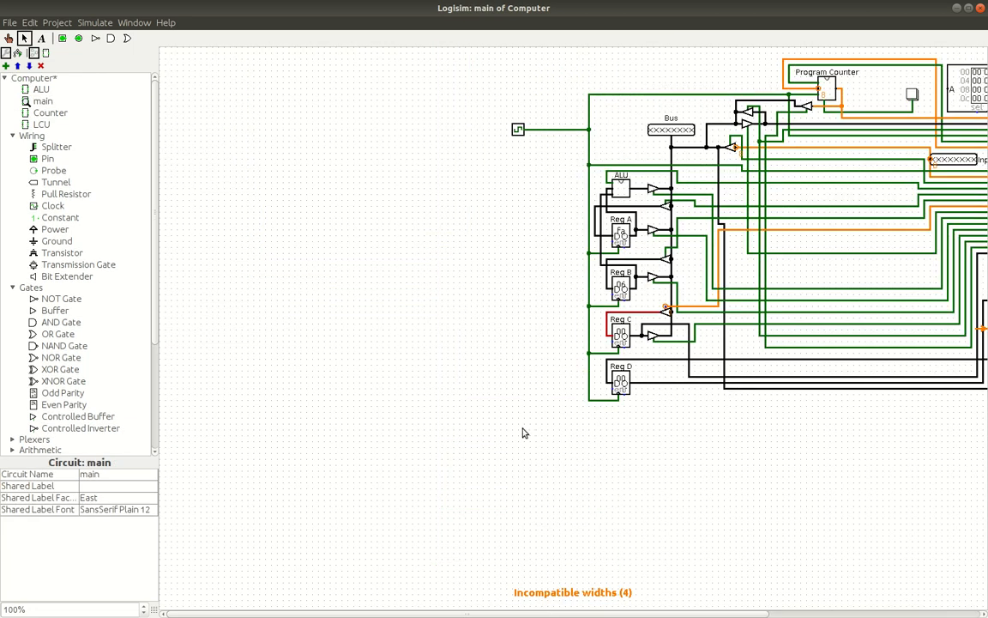
pyautogui.hscroll(10, 525, 434)
pyautogui.hscroll(1, 525, 433)
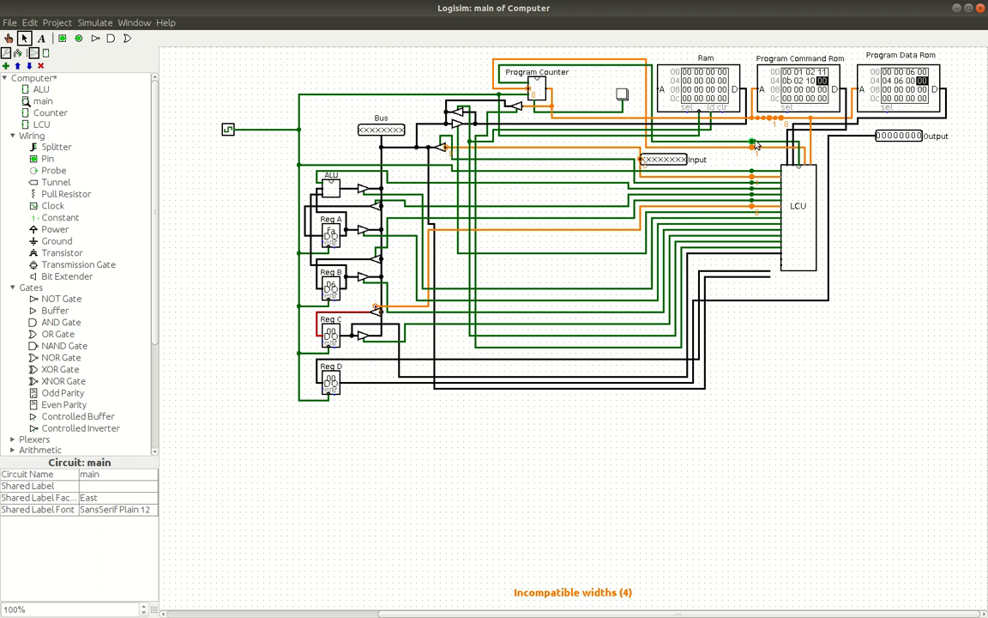
pyautogui.moveTo(777, 118)
pyautogui.mouseDown()
pyautogui.moveTo(776, 135)
pyautogui.moveTo(780, 118)
pyautogui.moveTo(772, 119)
pyautogui.moveTo(782, 119)
pyautogui.moveTo(762, 119)
pyautogui.moveTo(775, 120)
pyautogui.mouseUp()
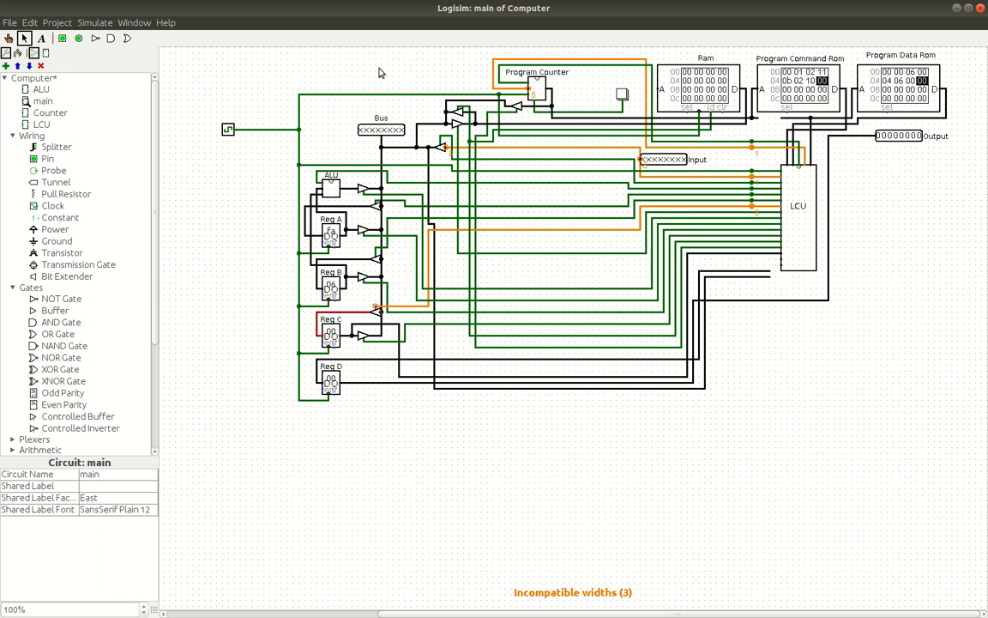
# - Save the Computer project and open the ALU project file
pyautogui.click(14, 23)
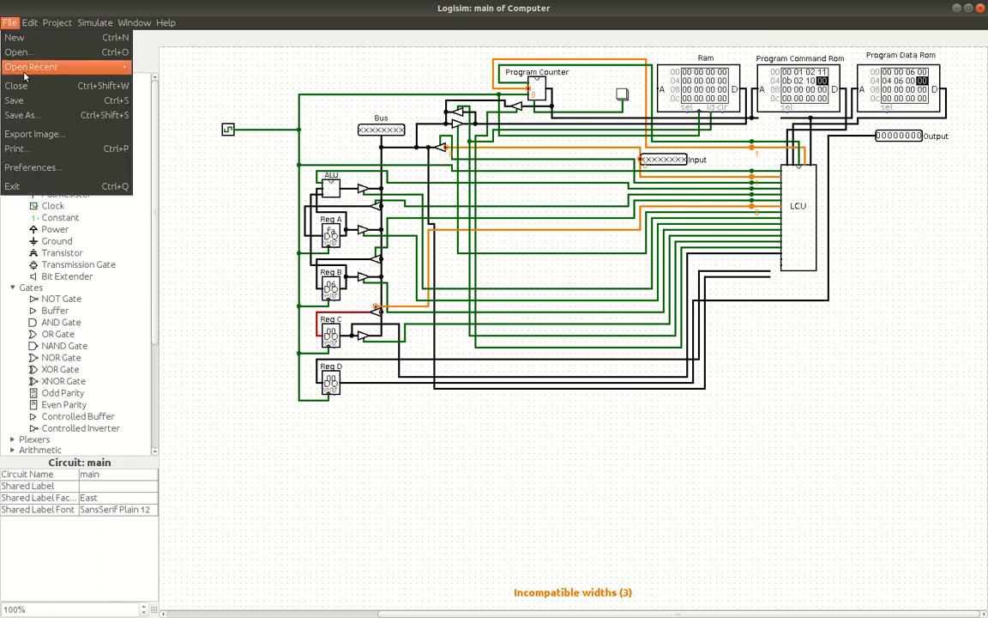
pyautogui.click(34, 101)
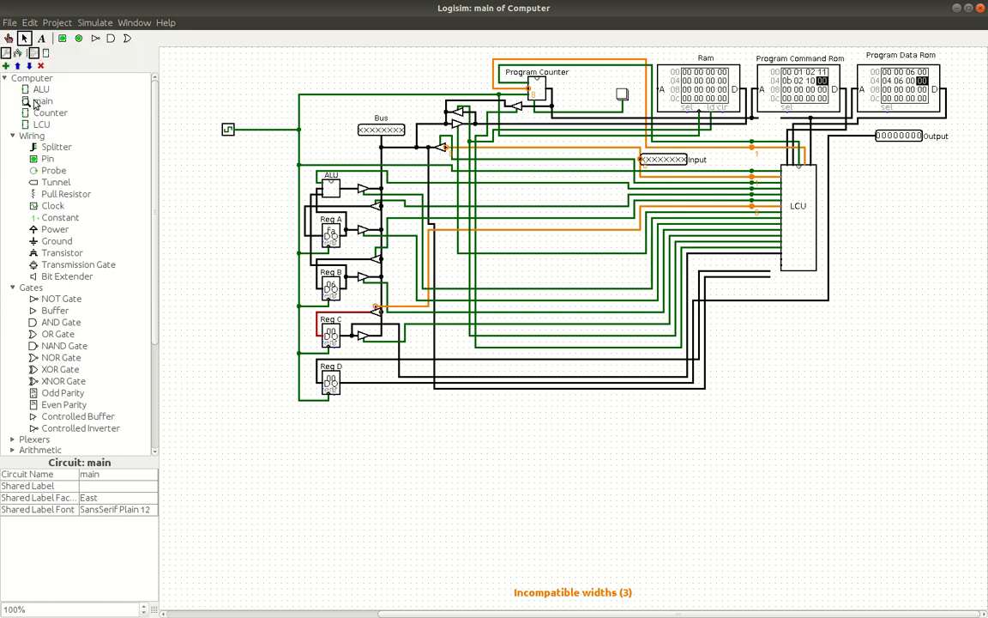
pyautogui.click(7, 22)
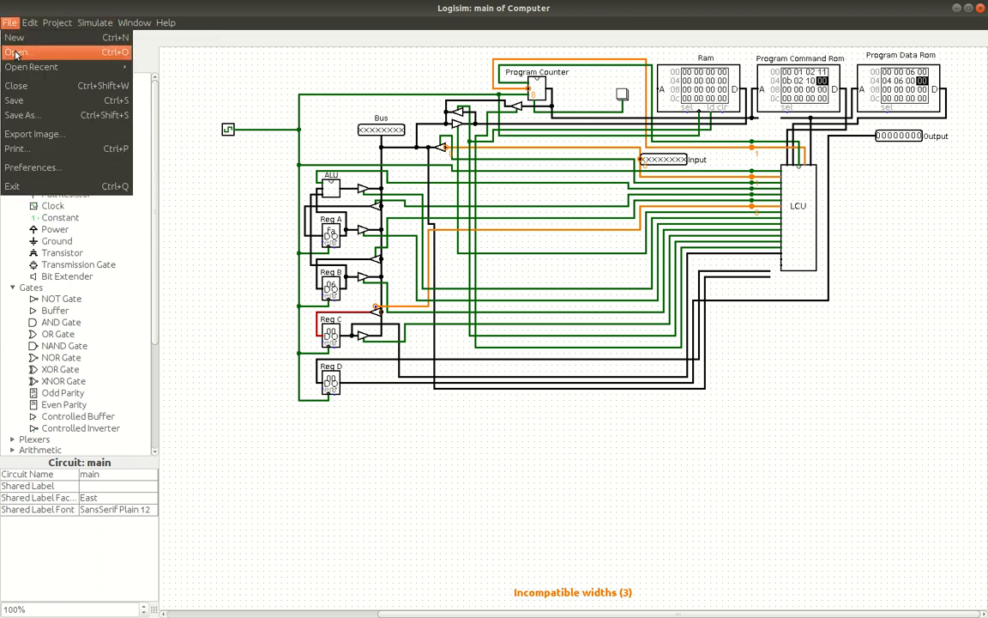
pyautogui.click(15, 53)
pyautogui.doubleClick(448, 279)
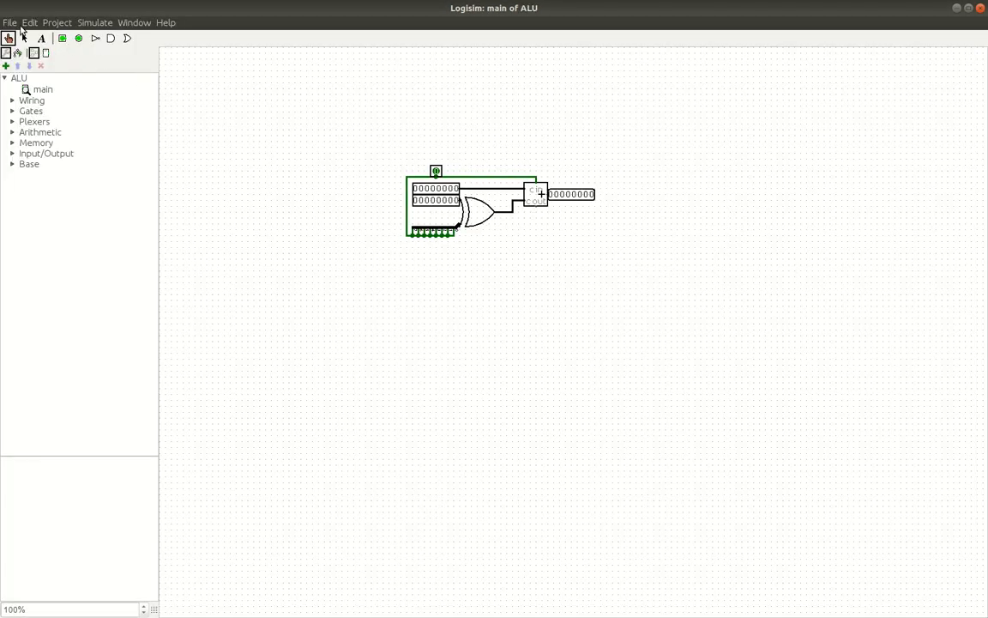
# - Reopen Computer.circ from the recent files, show its main circuit and return to the edit tool
pyautogui.click(9, 22)
pyautogui.moveTo(28, 66)
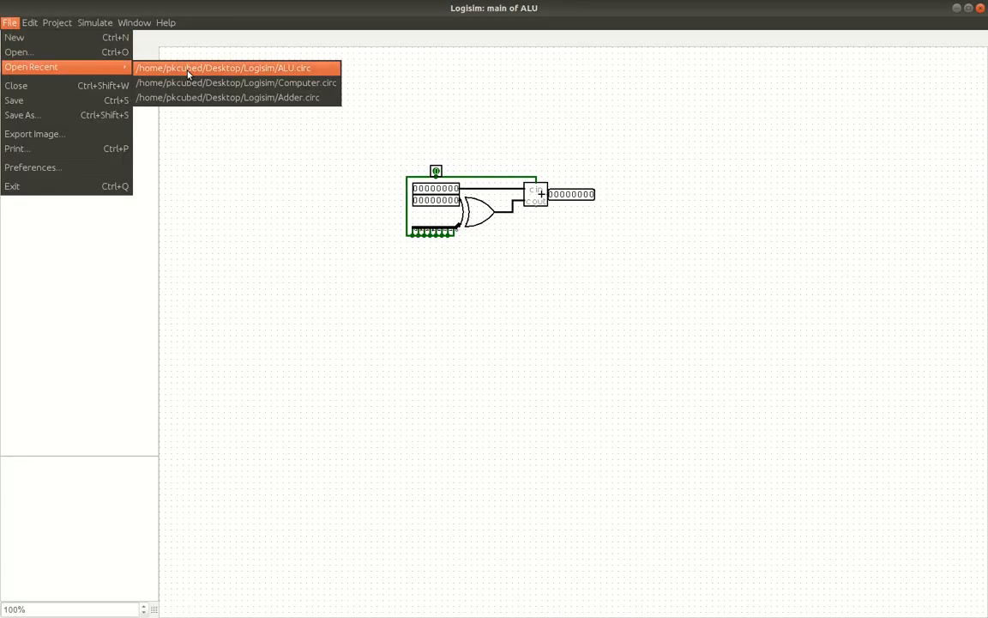
pyautogui.click(247, 83)
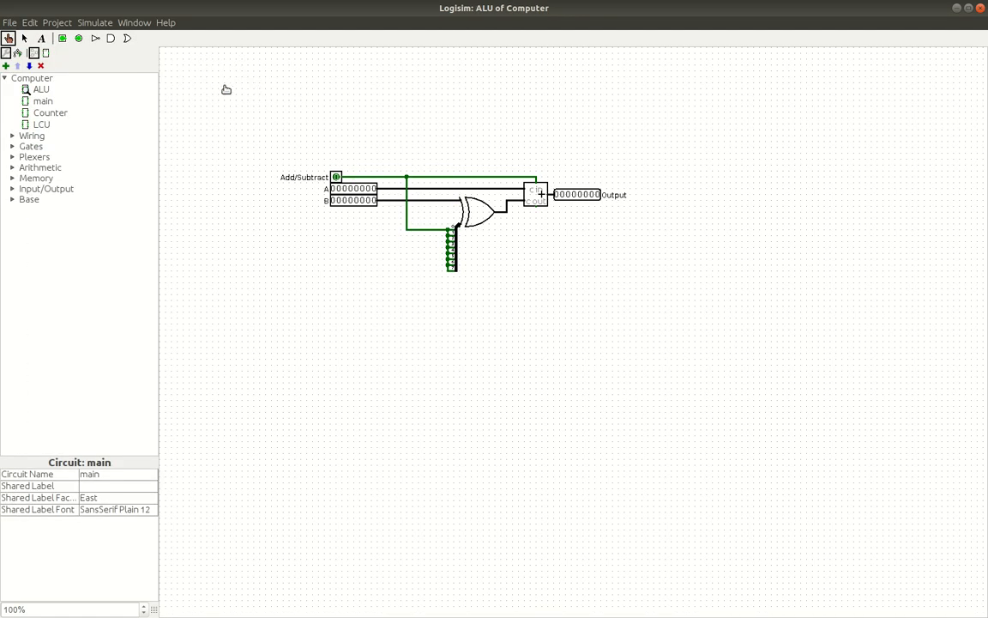
pyautogui.click(49, 113)
pyautogui.doubleClick(43, 102)
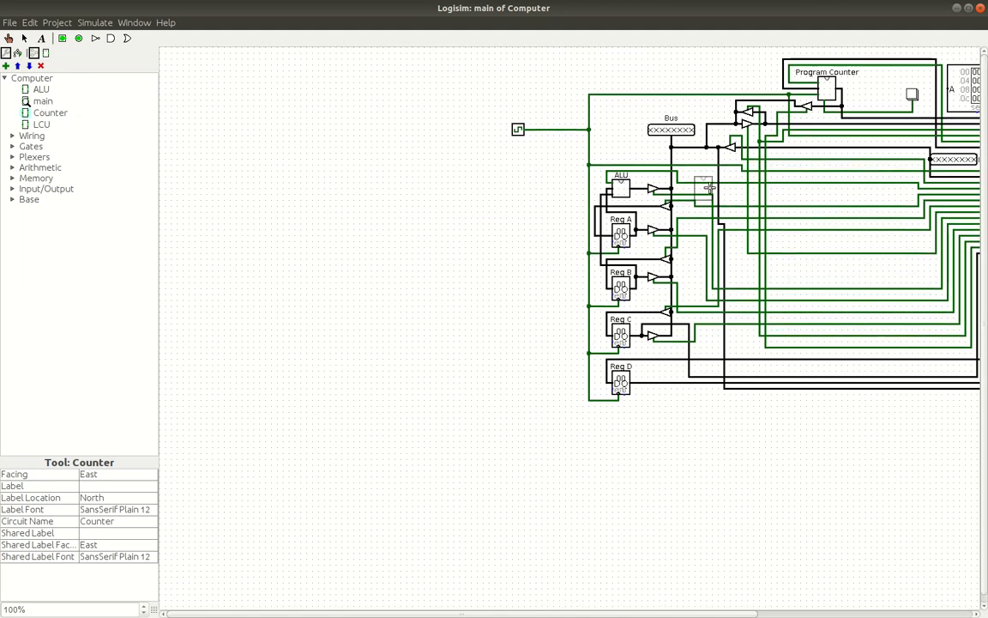
pyautogui.hscroll(5, 708, 187)
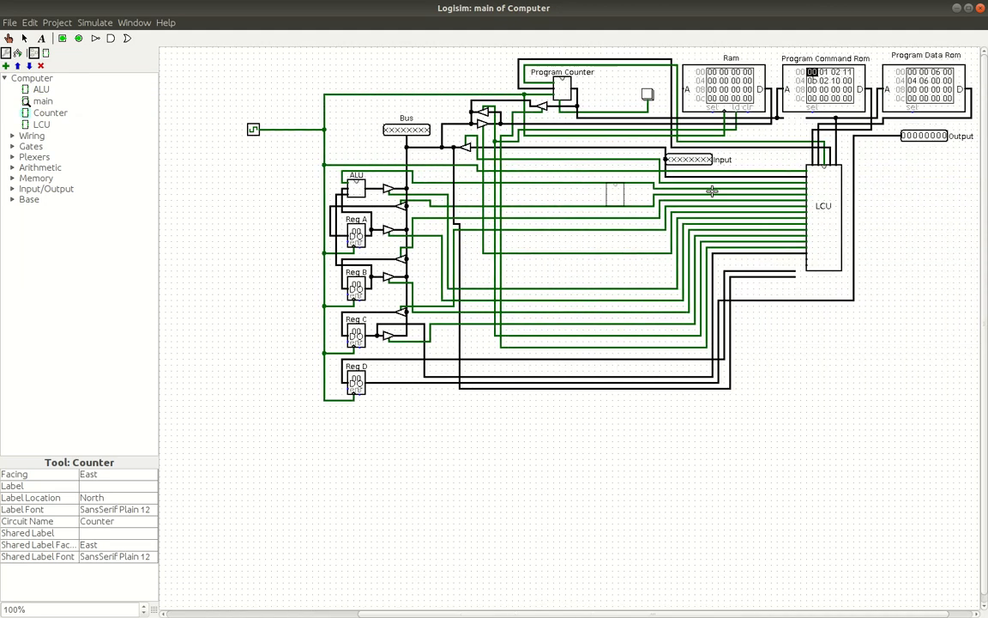
pyautogui.click(25, 37)
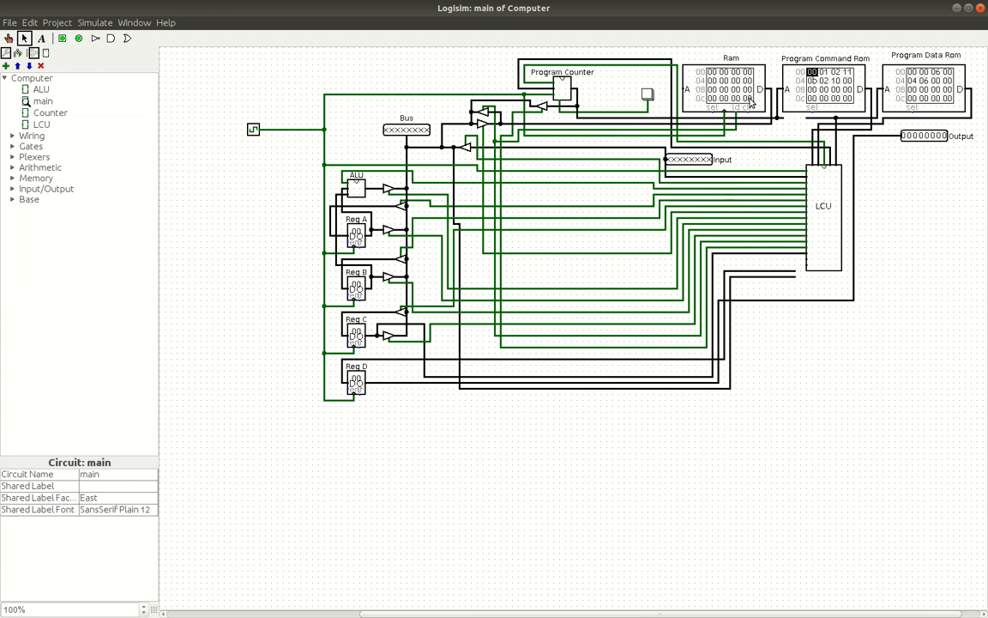
# - Close the gap in the wire below the Program Command Rom and move the Reg D input line onto its free LCU pin
pyautogui.moveTo(805, 117); pyautogui.dragTo(784, 118)
pyautogui.hscroll(1, 783, 125)
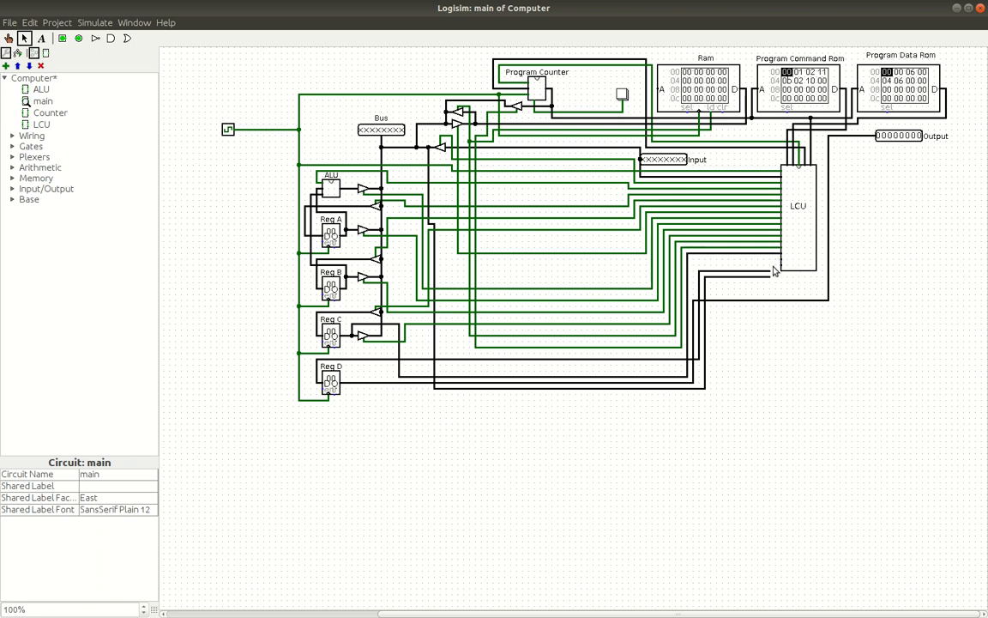
pyautogui.moveTo(700, 272)
pyautogui.mouseDown()
pyautogui.moveTo(701, 260)
pyautogui.moveTo(782, 259)
pyautogui.mouseUp()
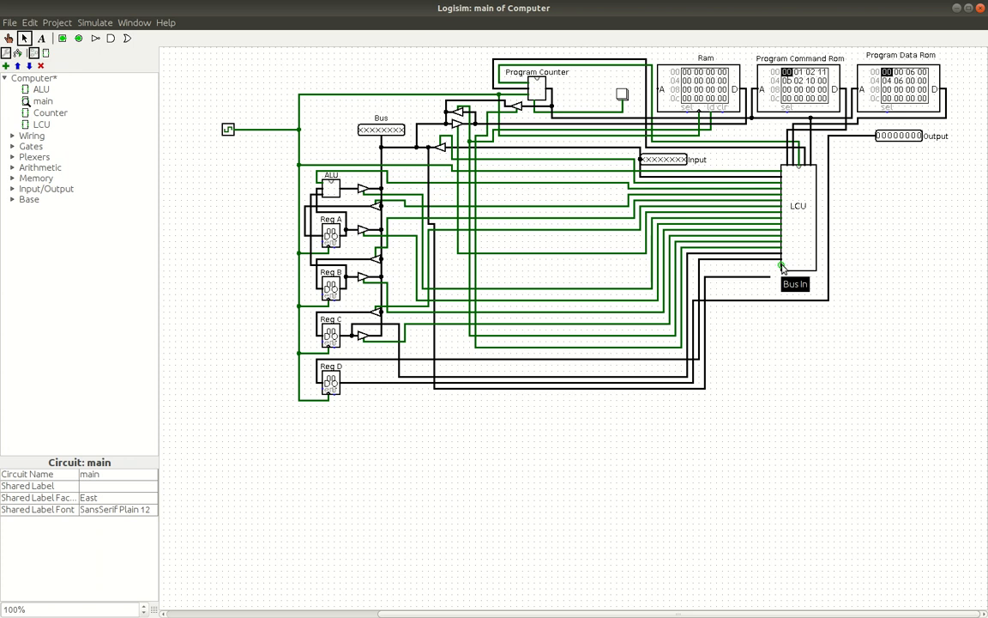
# - Connect the bus line to the LCU's Bus In pin and reroute it from the bus's lower end beside Reg C
pyautogui.moveTo(772, 277); pyautogui.dragTo(705, 277)
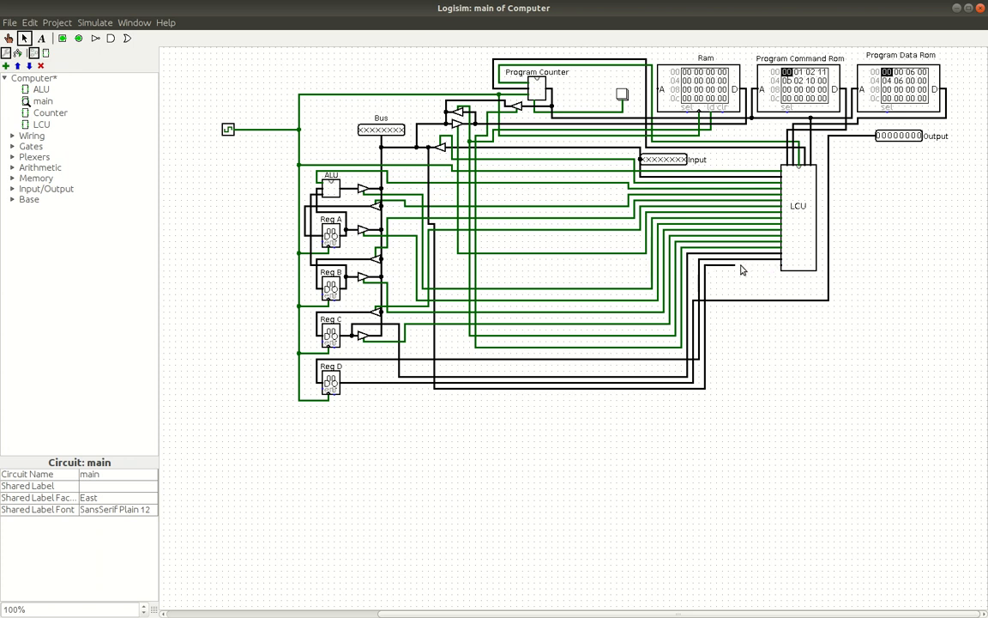
pyautogui.moveTo(431, 150); pyautogui.dragTo(383, 341)
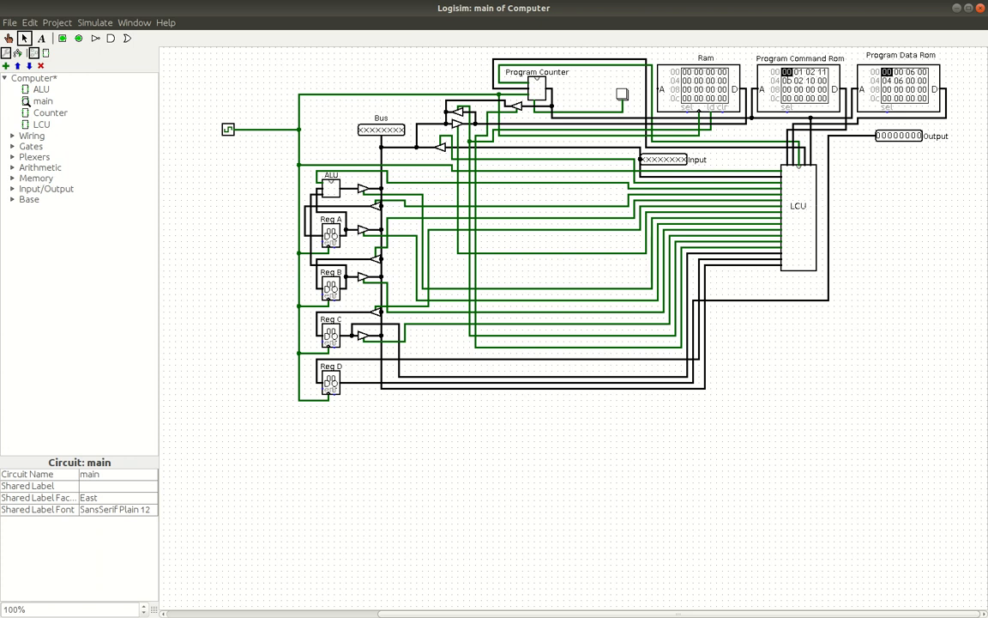
# - Clear the old program from the Program Command Rom by setting its used cells to 00
pyautogui.click(9, 38)
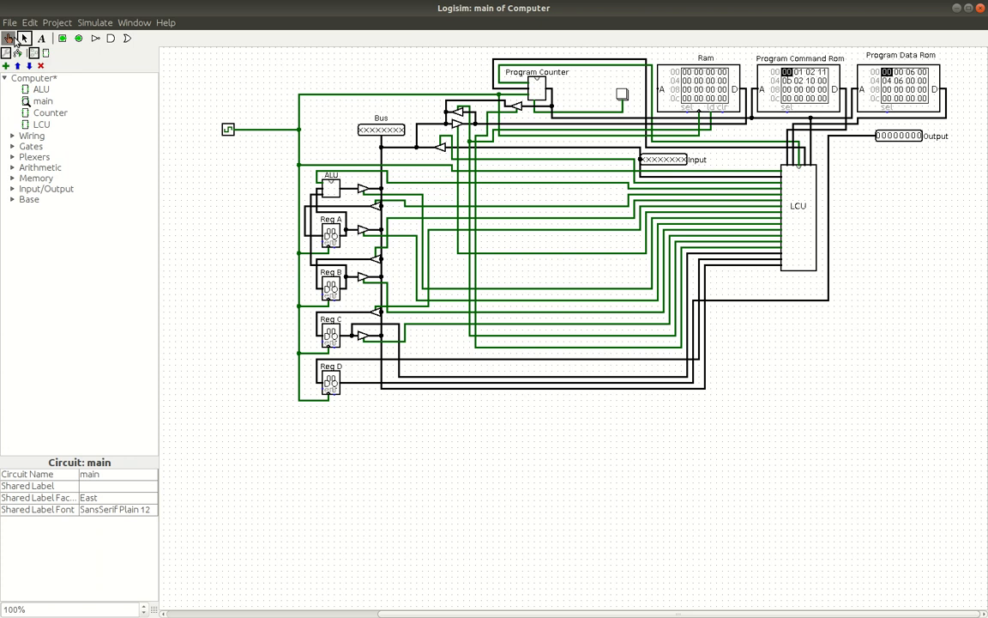
pyautogui.click(799, 75)
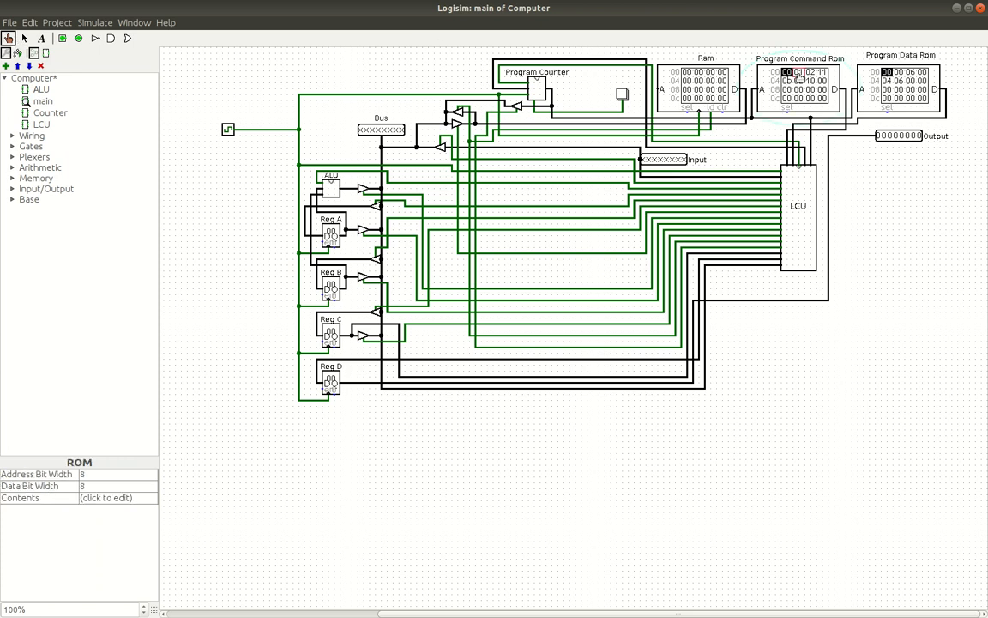
pyautogui.write('00')
pyautogui.click(811, 76)
pyautogui.write('00')
pyautogui.click(821, 76)
pyautogui.write('00')
pyautogui.click(788, 82)
pyautogui.write('00')
pyautogui.click(799, 83)
pyautogui.write('00')
pyautogui.click(810, 83)
pyautogui.write('0')
# - Clear the remaining second-row values in the Program Data Rom to 00
pyautogui.click(887, 80)
pyautogui.write('00')
pyautogui.click(901, 81)
pyautogui.write('00')
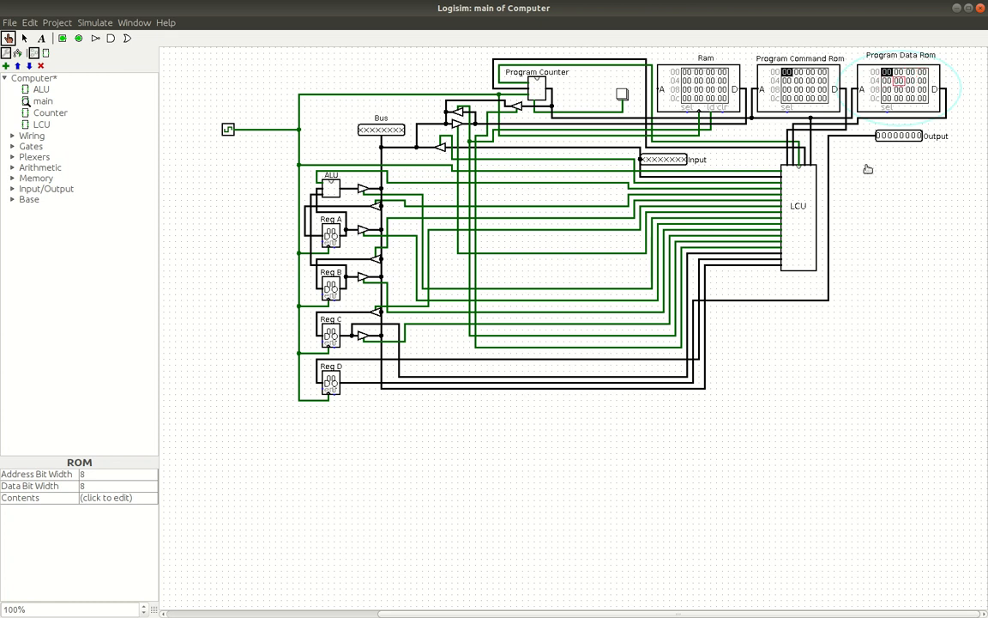
# - Consult the instruction code list in the text editor for the Load A opcode
pyautogui.click(778, 73)
pyautogui.hotkey('alt', 'Tab')
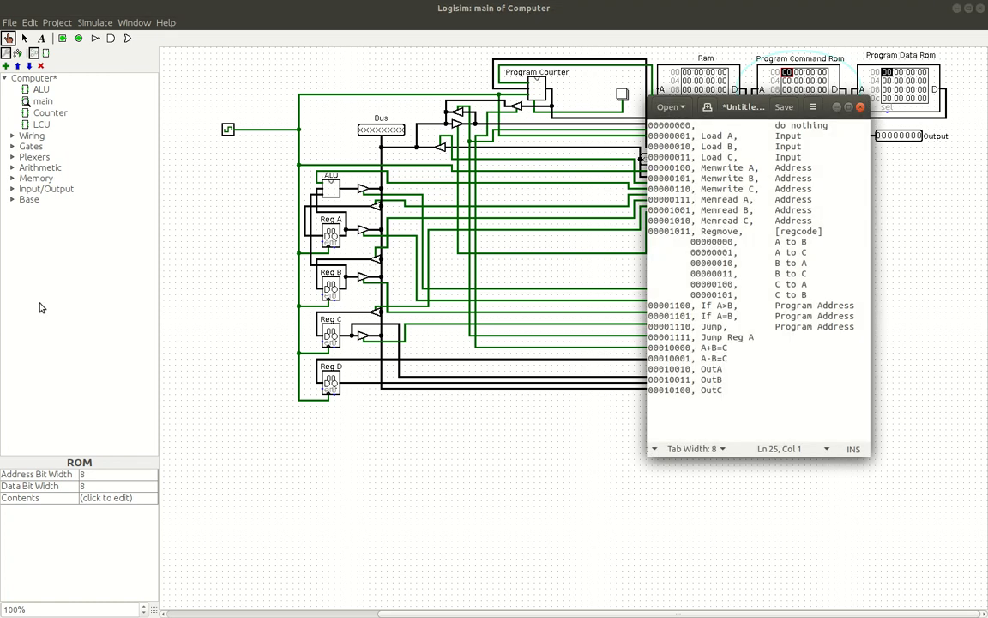
pyautogui.moveTo(762, 112); pyautogui.dragTo(262, 73)
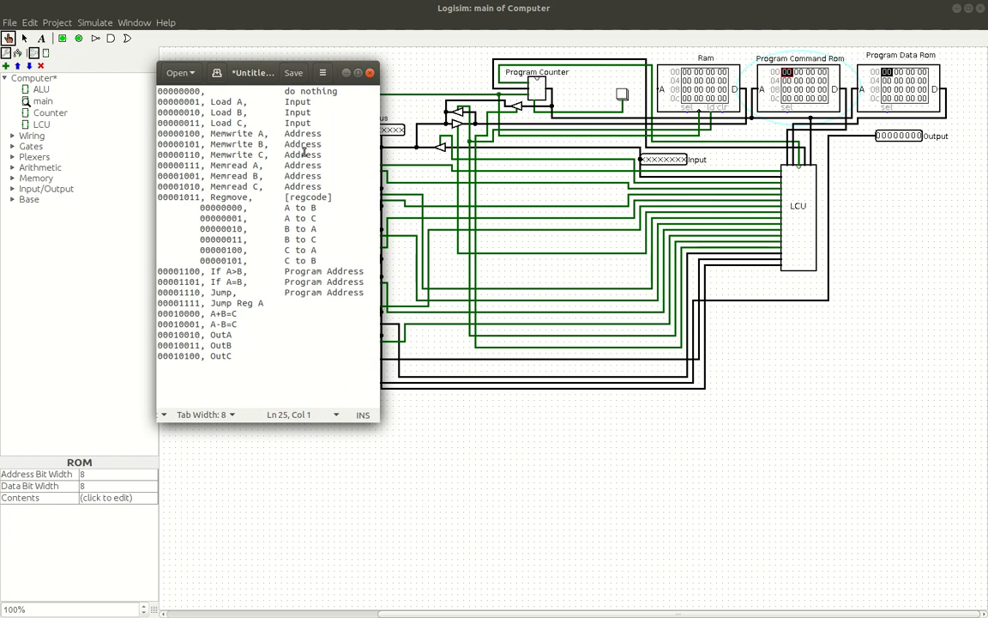
pyautogui.moveTo(223, 67); pyautogui.dragTo(380, 76)
pyautogui.moveTo(468, 81); pyautogui.dragTo(0, 84)
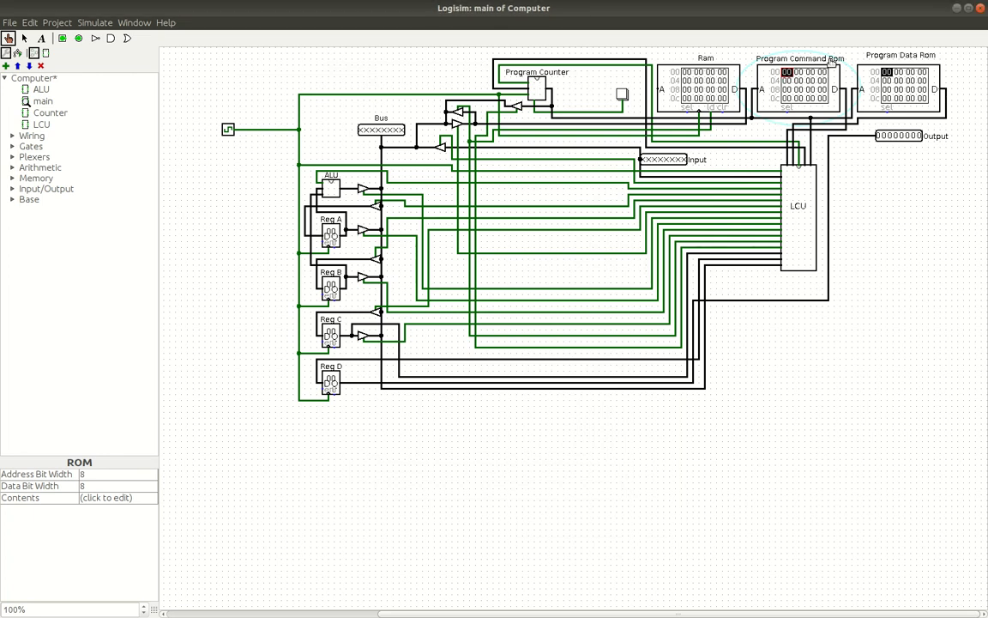
# - Leave the first command cell at 00, and set the second cell to 01 in the Program Command Rom and 07 in the Program Data Rom
pyautogui.write('1')
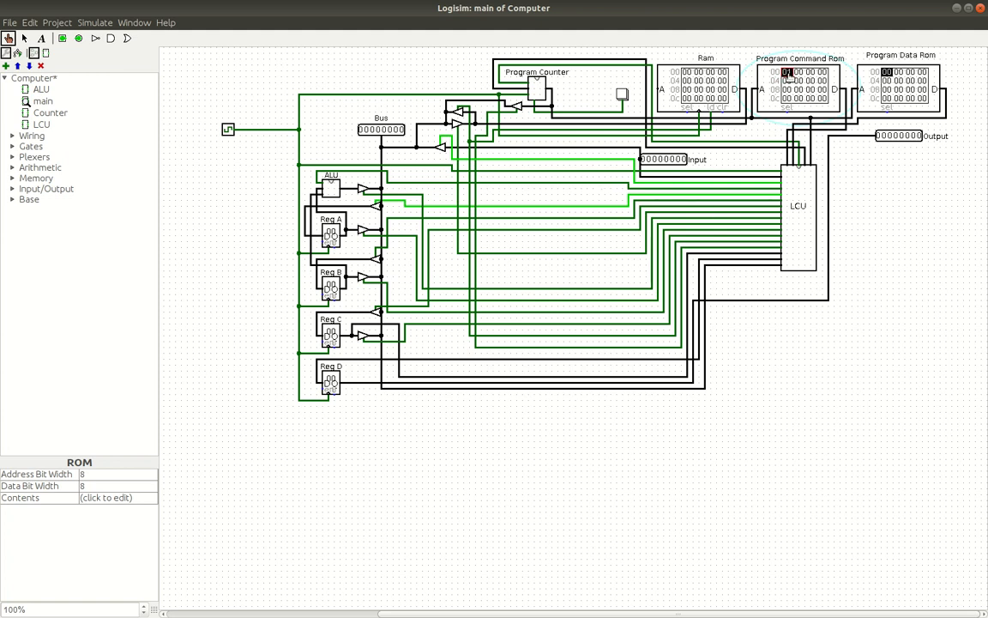
pyautogui.write('0')
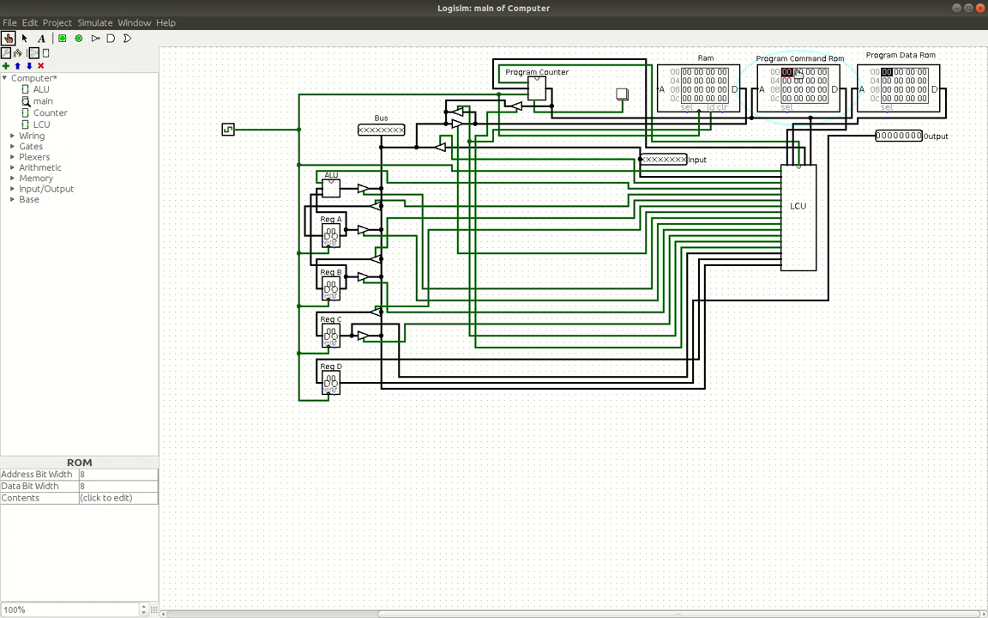
pyautogui.write('1')
pyautogui.click(899, 76)
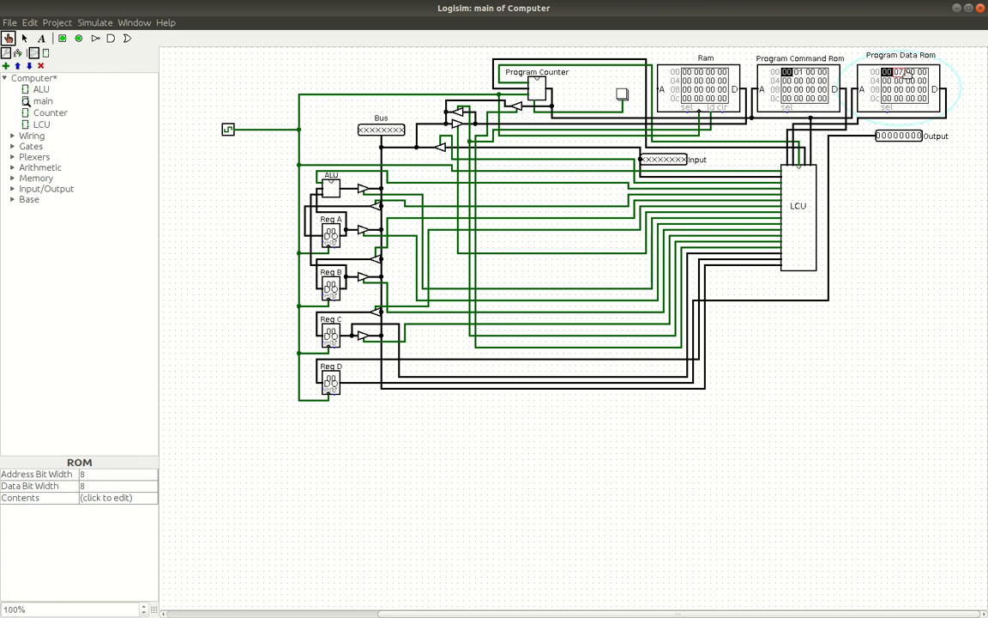
# - Look up the OutA code in the instruction list and set the Program Command Rom's third cell to 12
pyautogui.click(799, 74)
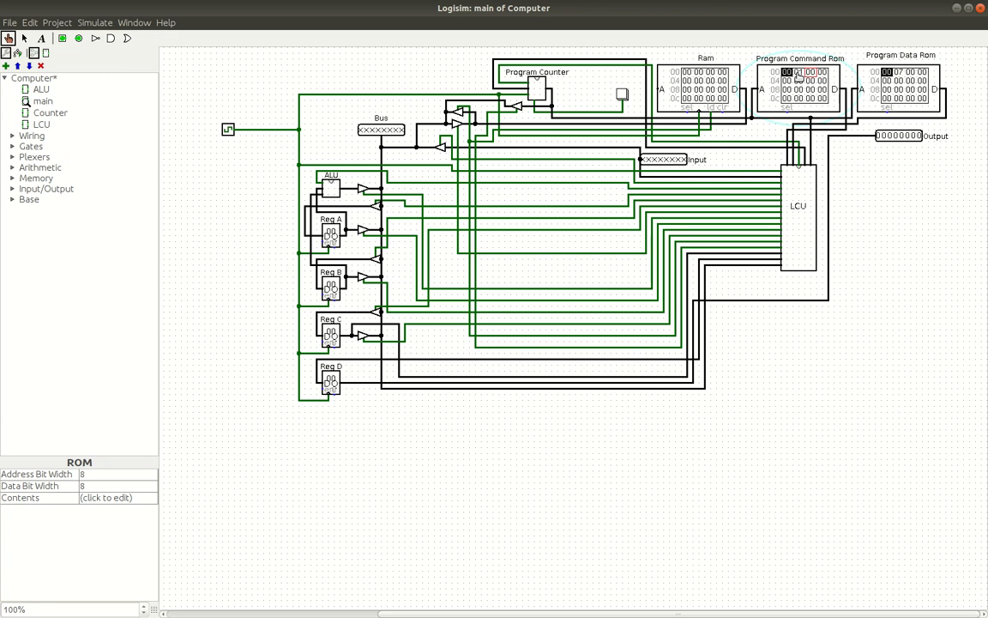
pyautogui.moveTo(0, 82); pyautogui.dragTo(340, 69)
pyautogui.moveTo(333, 342); pyautogui.dragTo(263, 334)
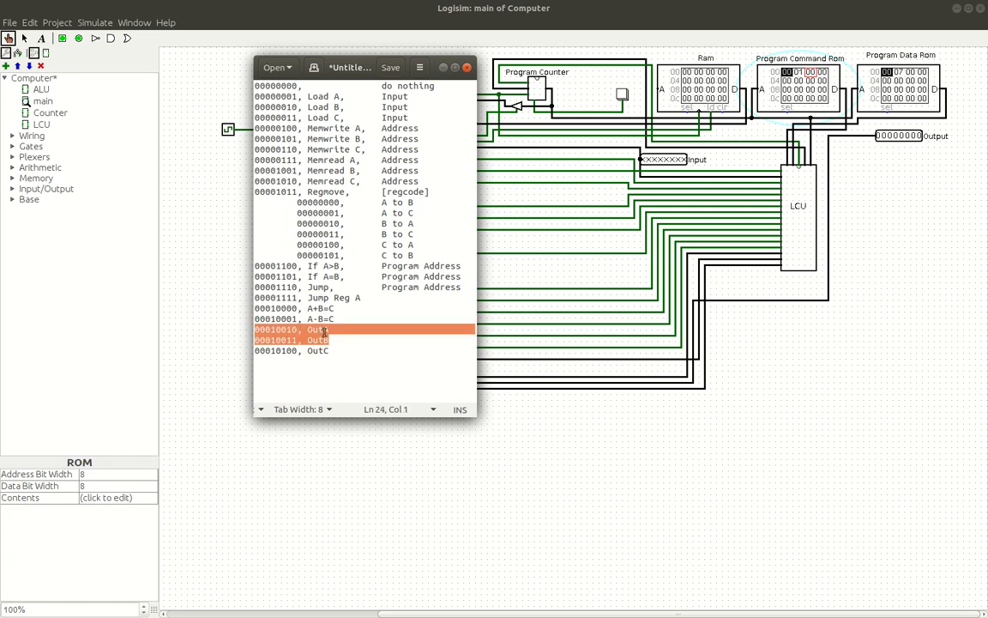
pyautogui.moveTo(409, 329); pyautogui.dragTo(257, 331)
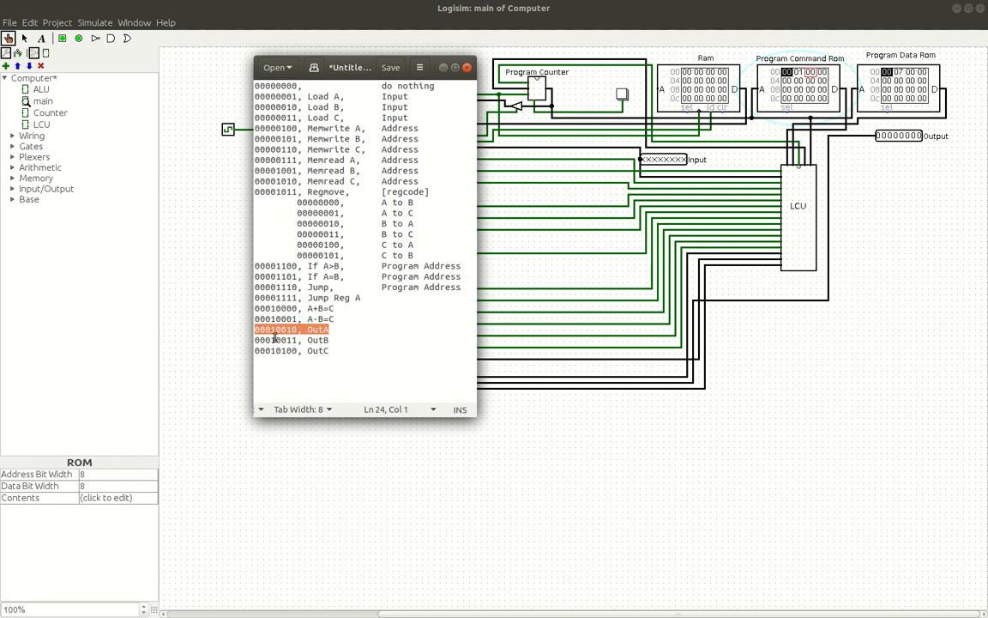
pyautogui.click(275, 329)
pyautogui.moveTo(275, 329); pyautogui.dragTo(297, 329)
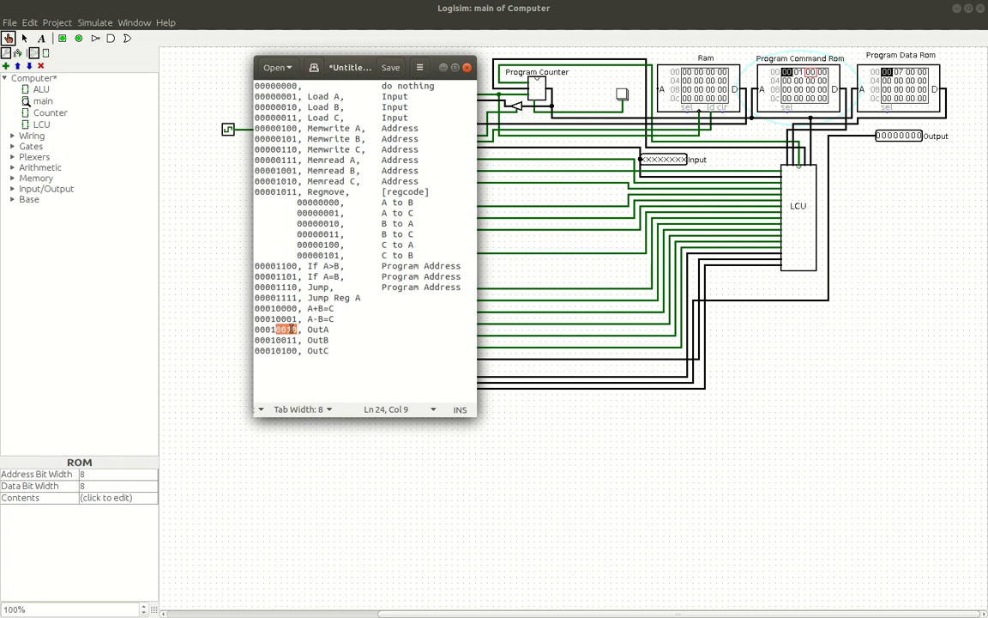
pyautogui.click(266, 331)
pyautogui.click(443, 67)
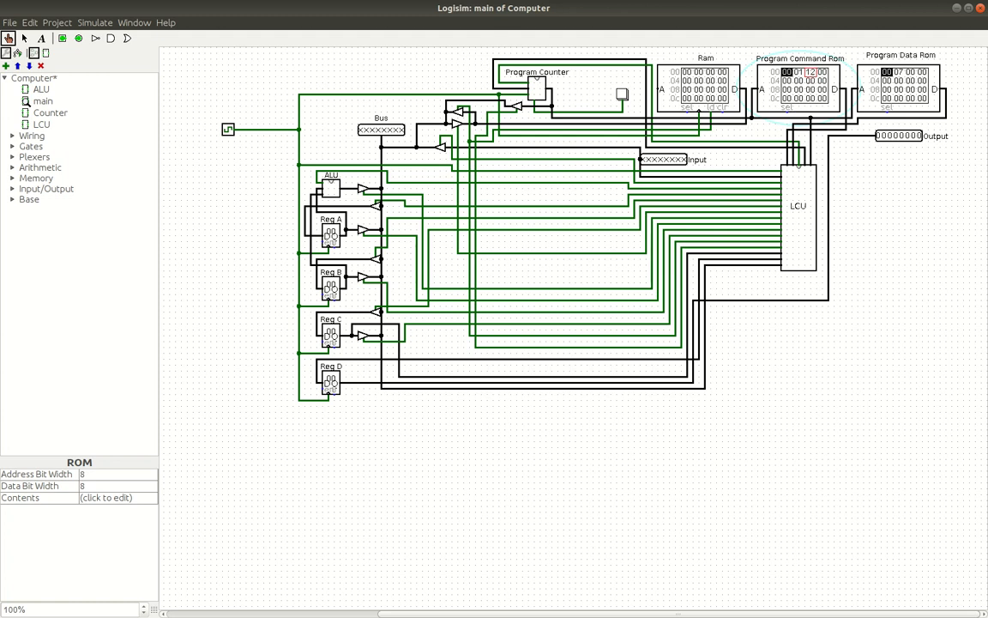
pyautogui.hotkey('alt', 'Tab')
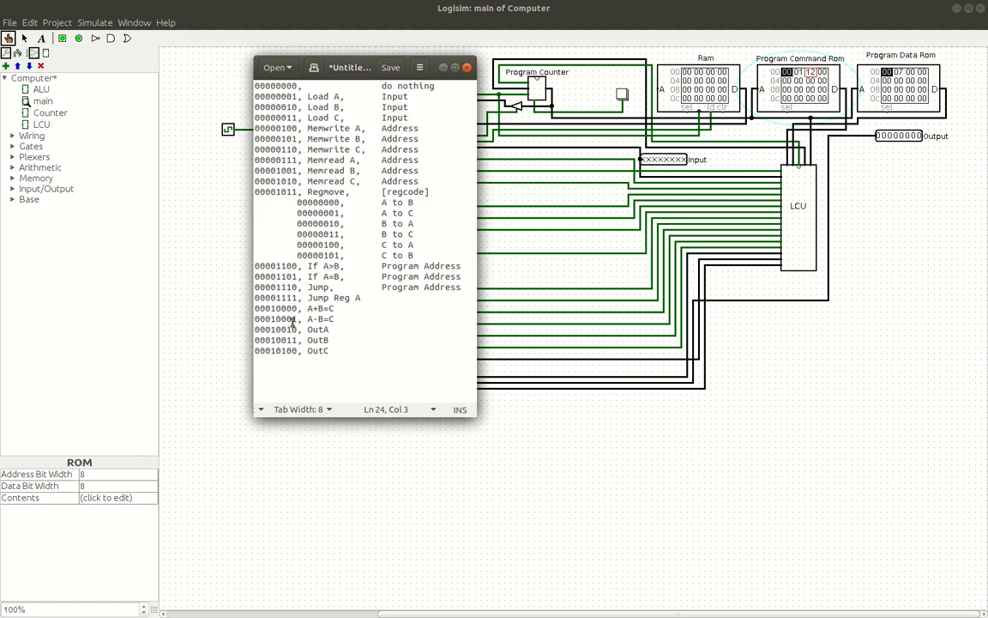
pyautogui.click(443, 67)
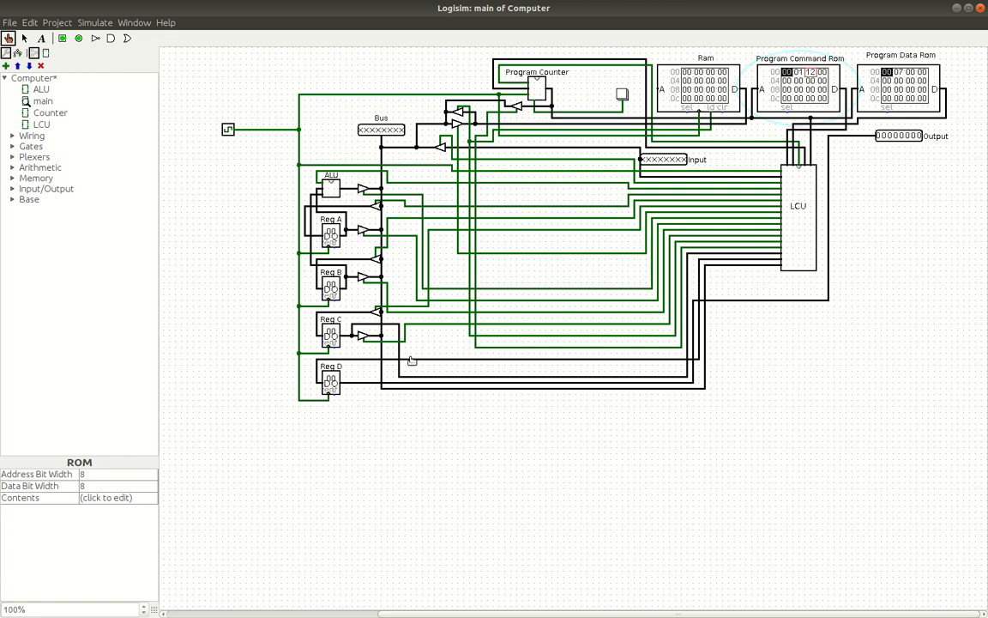
# - Step the clock manually through three full cycles to run the Load A and OutA test program
pyautogui.click(228, 130)
pyautogui.click(228, 130)
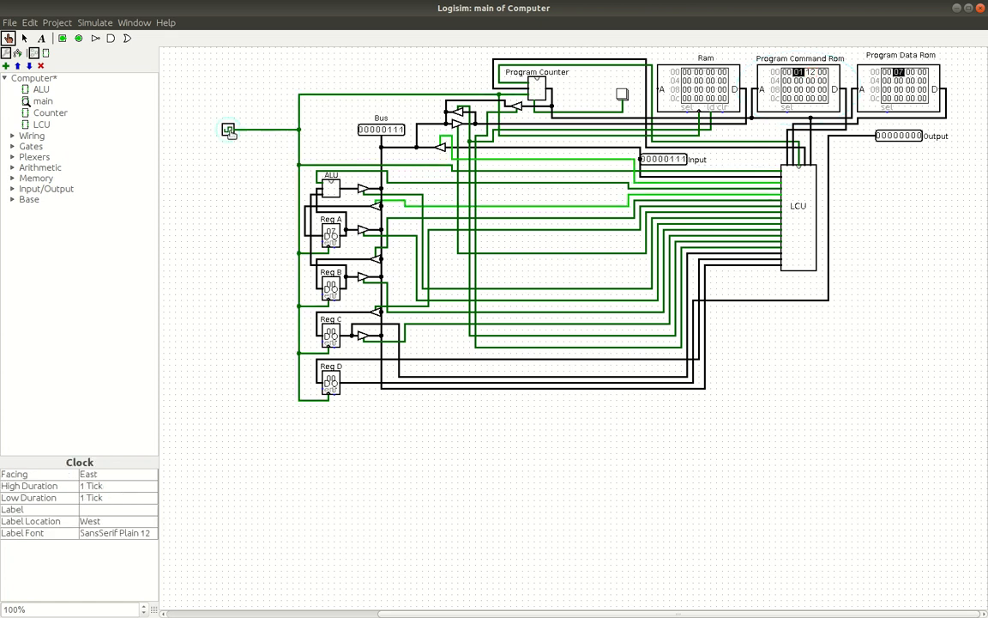
pyautogui.click(228, 130)
pyautogui.click(229, 130)
pyautogui.click(228, 131)
pyautogui.click(228, 130)
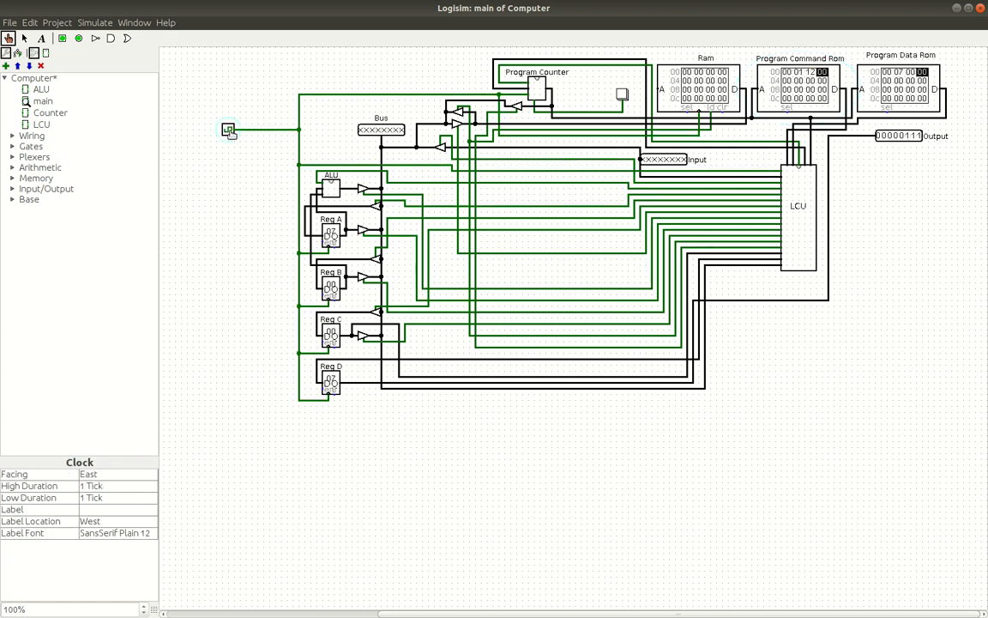